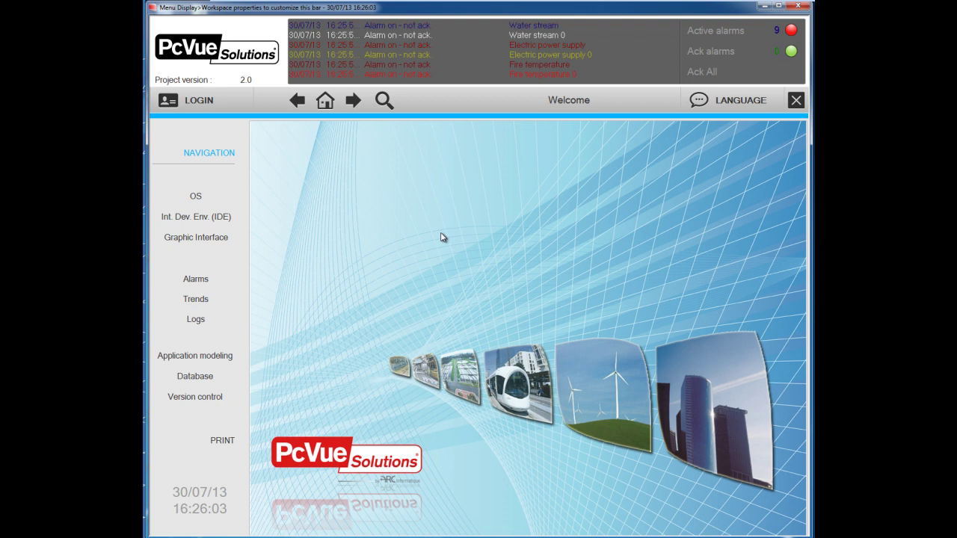
# Switch the running welcome mimic into configuration mode with Ctrl+Shift+F10
pyautogui.hotkey('ctrl', 'shift', 'F10')
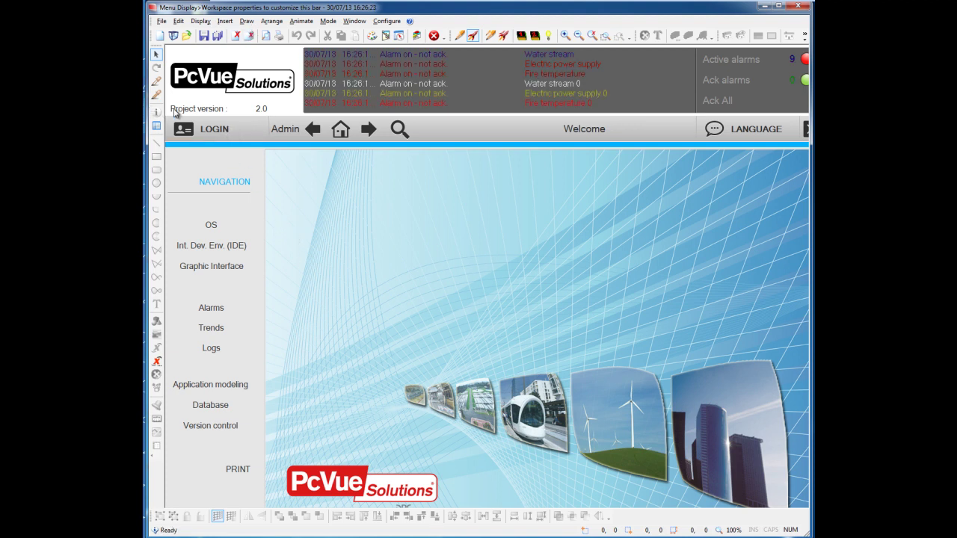
# Dock the floating Draw toolbar back on the left side of the main window
pyautogui.moveTo(156, 46)
pyautogui.mouseDown()
pyautogui.moveTo(253, 94)
pyautogui.moveTo(295, 133)
pyautogui.moveTo(150, 168)
pyautogui.mouseUp()
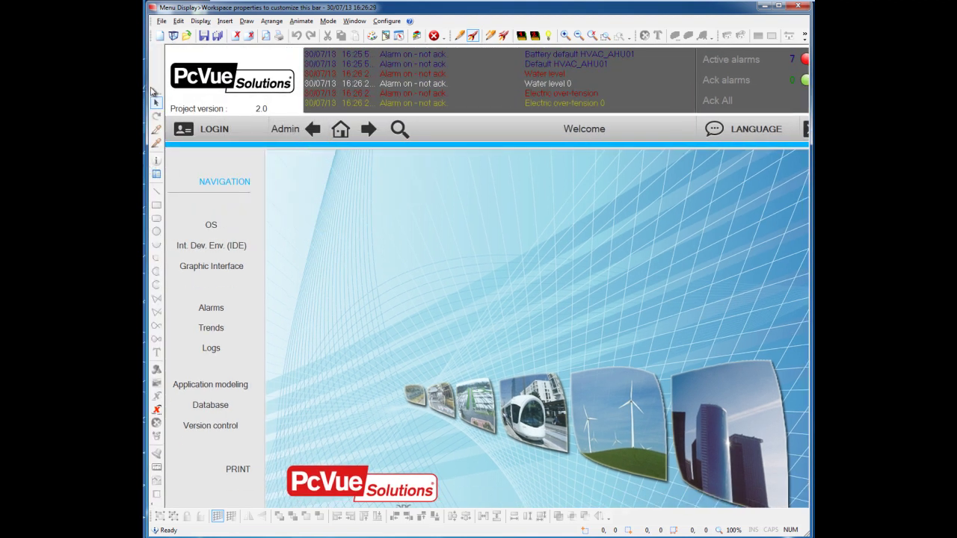
pyautogui.moveTo(155, 95)
pyautogui.mouseDown()
pyautogui.moveTo(272, 104)
pyautogui.moveTo(153, 97)
pyautogui.mouseUp()
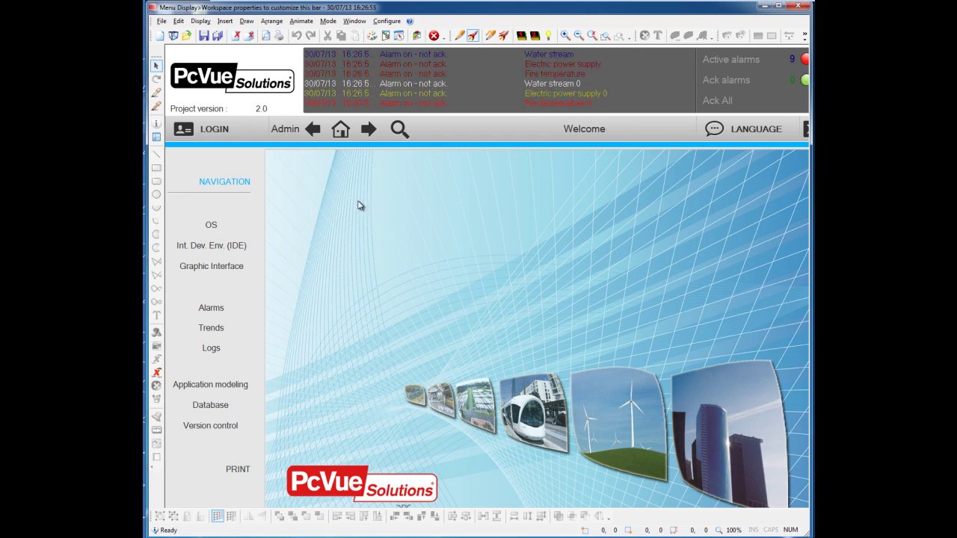
# Go from the OS supported-platforms page to the Int. Dev. Env. (IDE) overview page
pyautogui.click(217, 225)
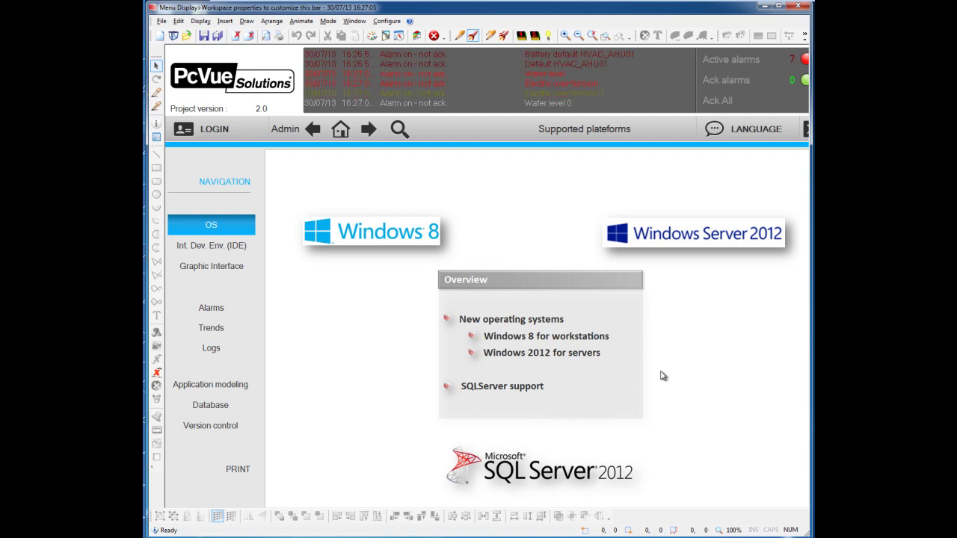
pyautogui.click(236, 251)
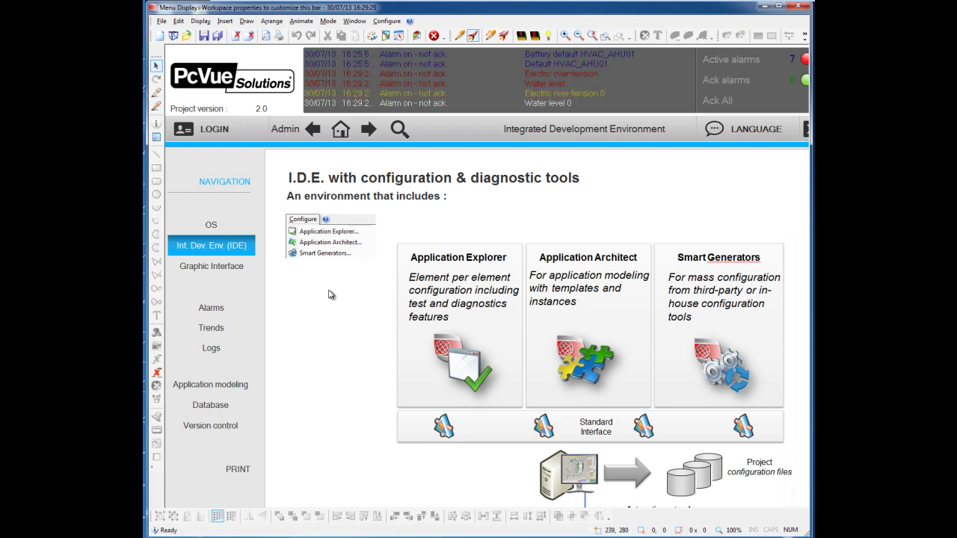
# Use the header's forward arrow to reach the Application Explorer description page
pyautogui.click(369, 127)
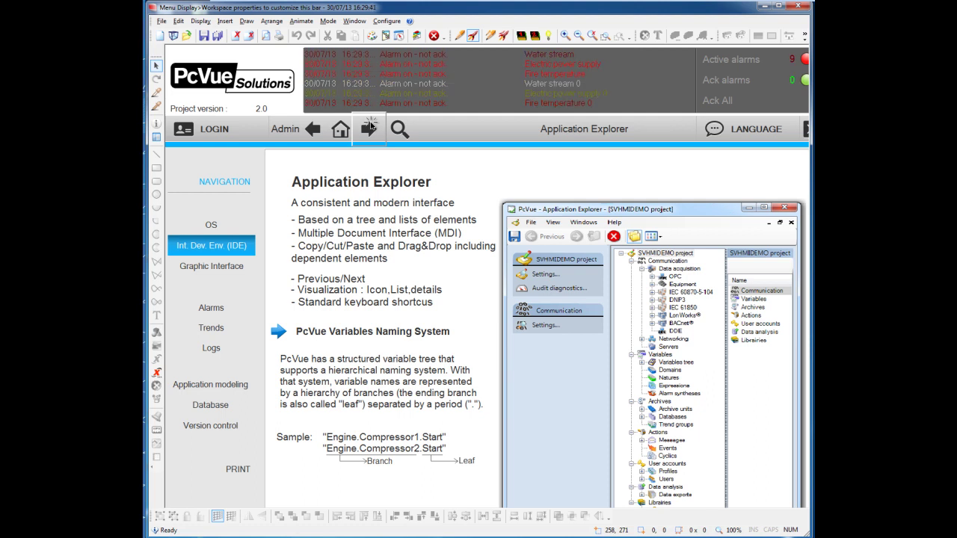
# Launch Application Explorer from the Configure menu, shift its window left and stretch it taller
pyautogui.click(387, 21)
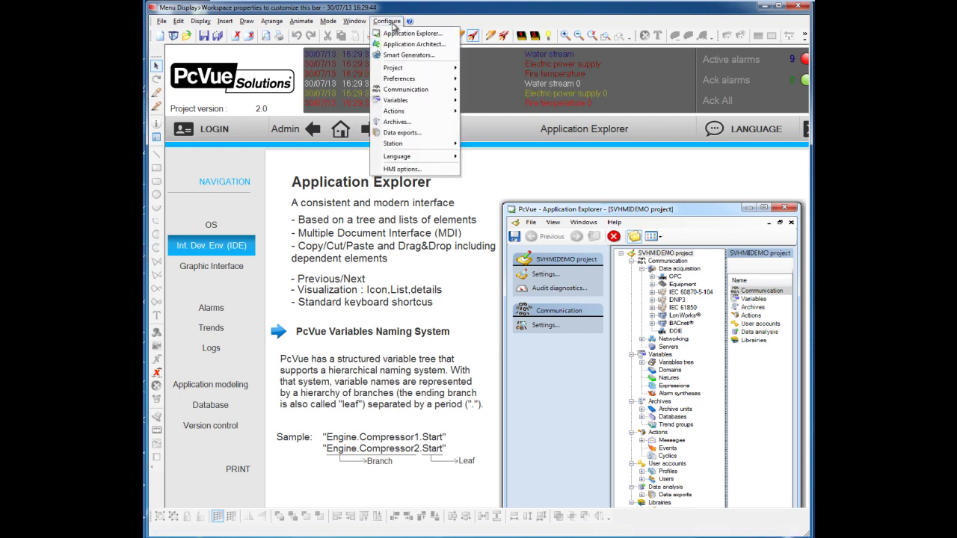
pyautogui.click(411, 33)
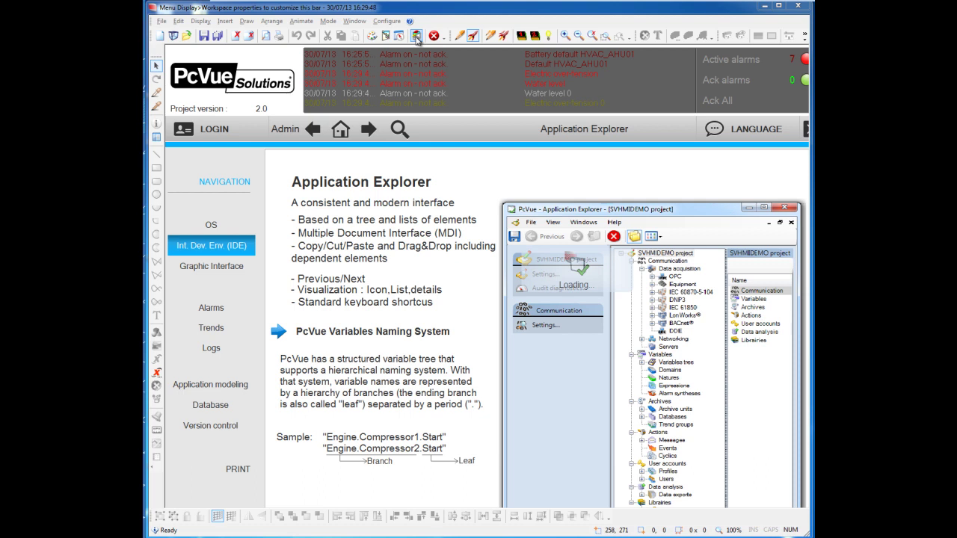
pyautogui.moveTo(431, 65); pyautogui.dragTo(379, 70)
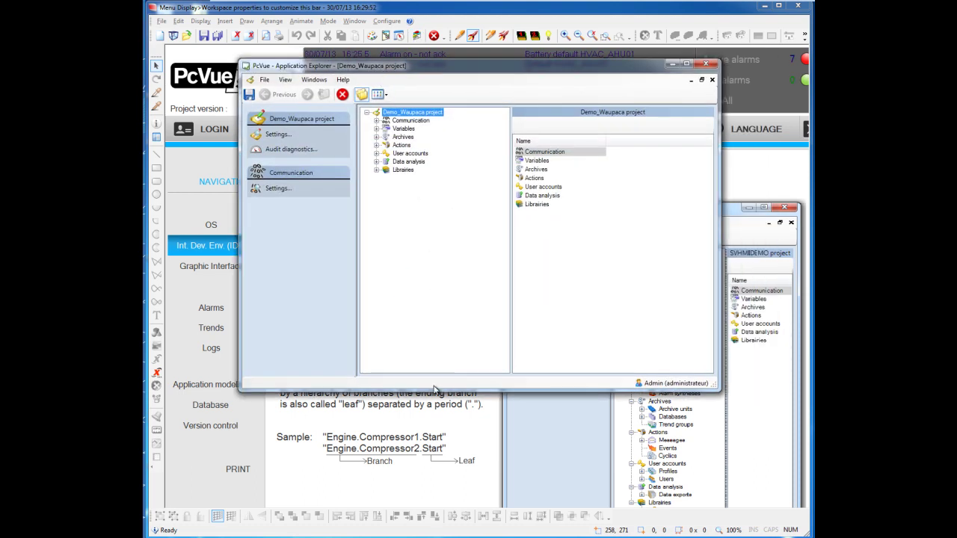
pyautogui.moveTo(437, 392); pyautogui.dragTo(436, 485)
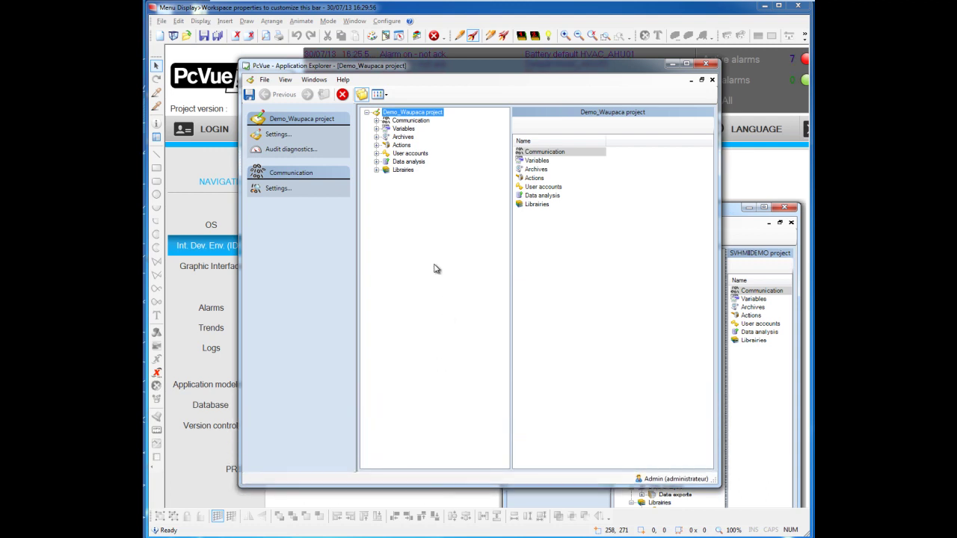
# Expand Communication and Data acquisition, view Equipment, then expand Networking
pyautogui.click(377, 120)
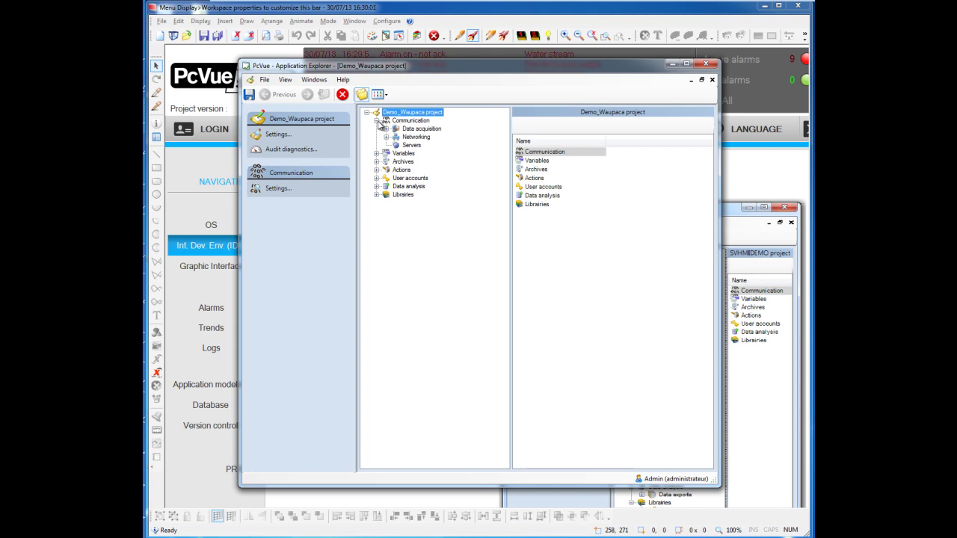
pyautogui.click(386, 129)
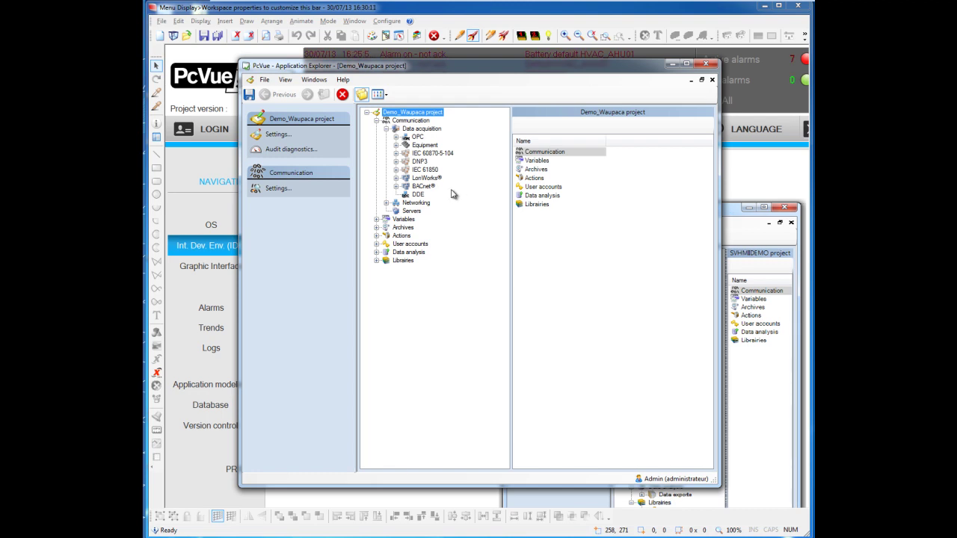
pyautogui.click(424, 146)
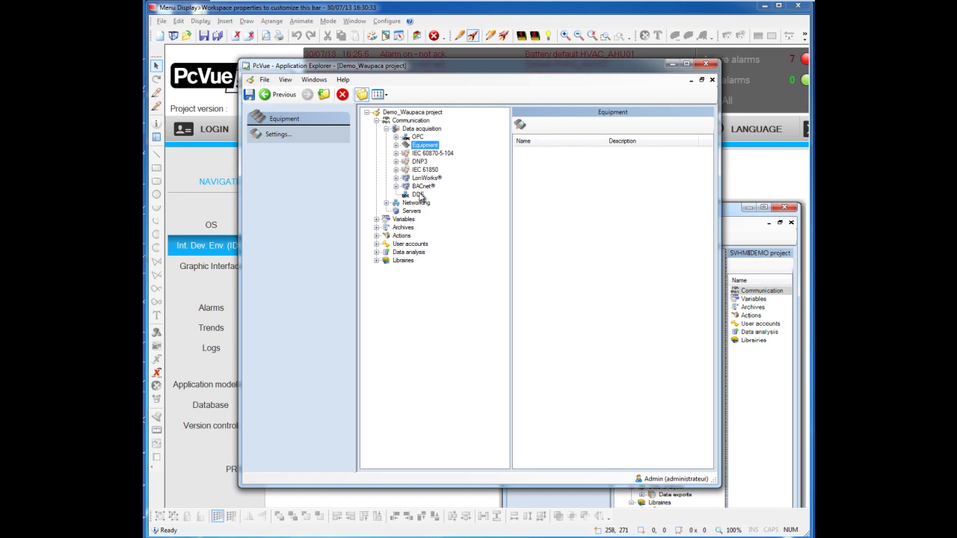
pyautogui.click(387, 202)
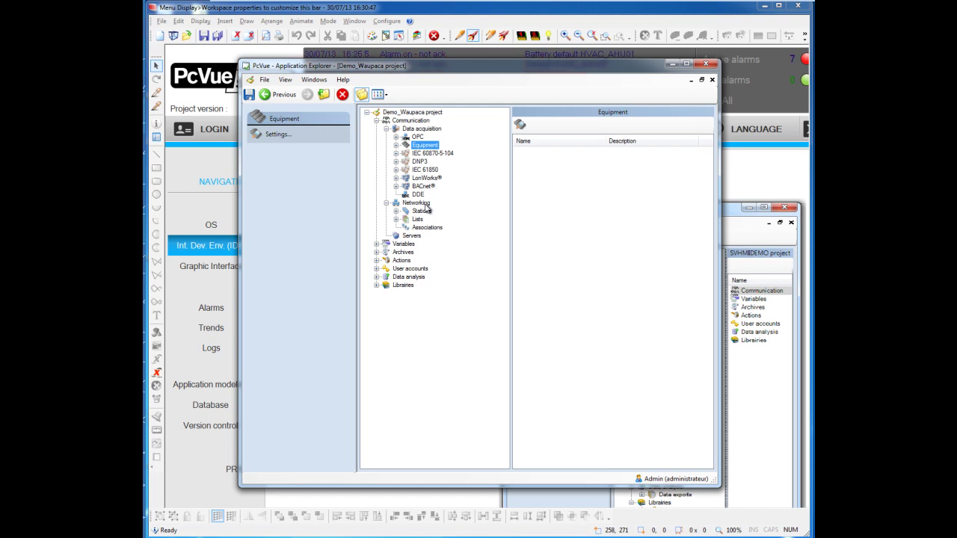
# Review stations DATASERVER1 and DATACLIENT1, then pick DAS_ASSOC1 under Associations
pyautogui.click(396, 211)
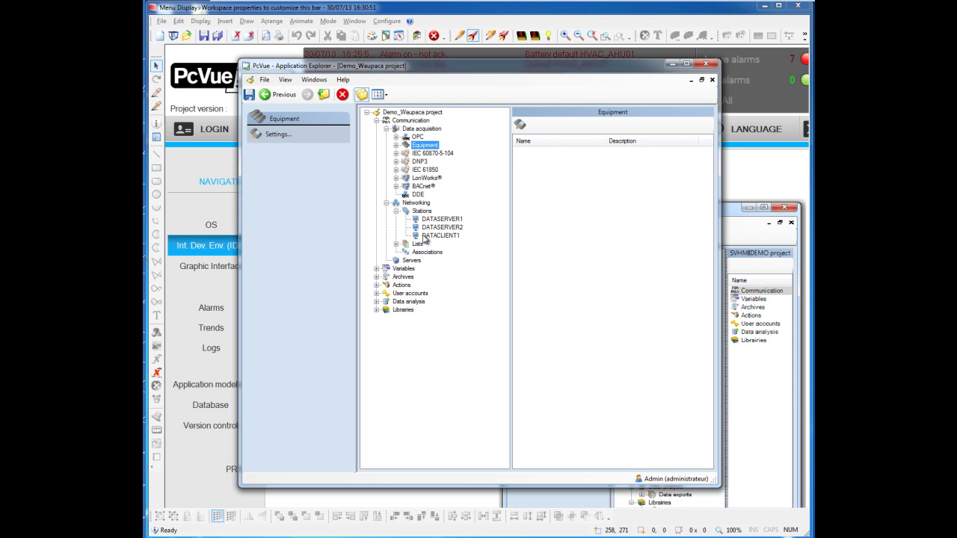
pyautogui.click(445, 220)
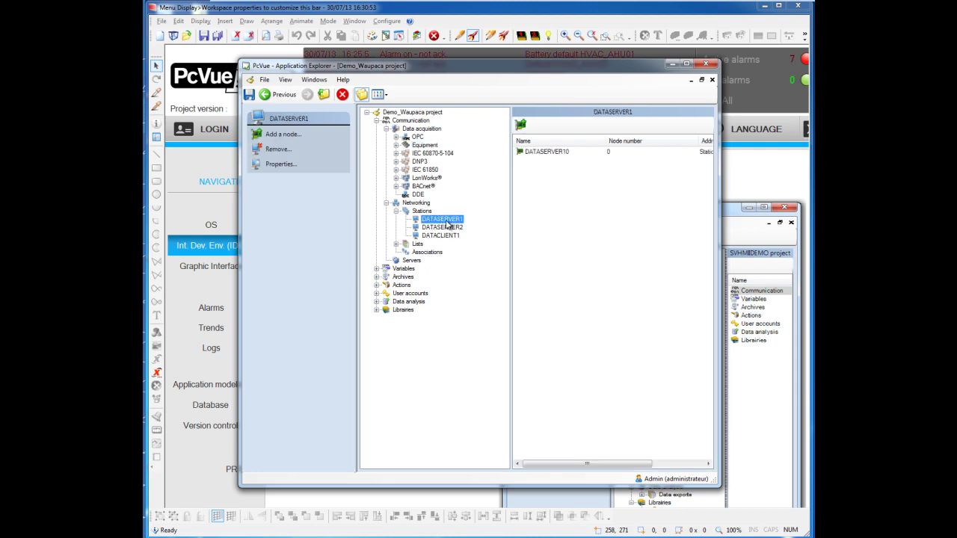
pyautogui.click(444, 237)
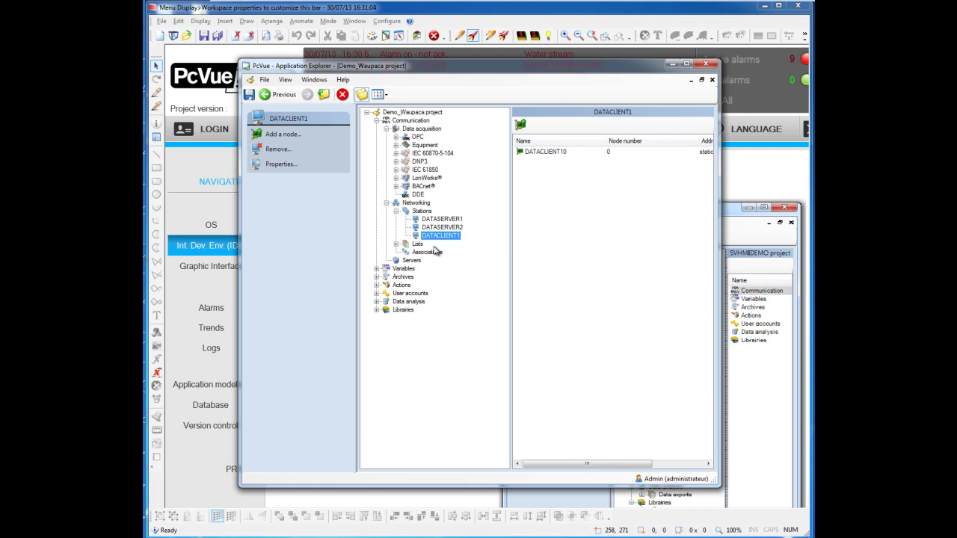
pyautogui.click(433, 253)
pyautogui.click(544, 153)
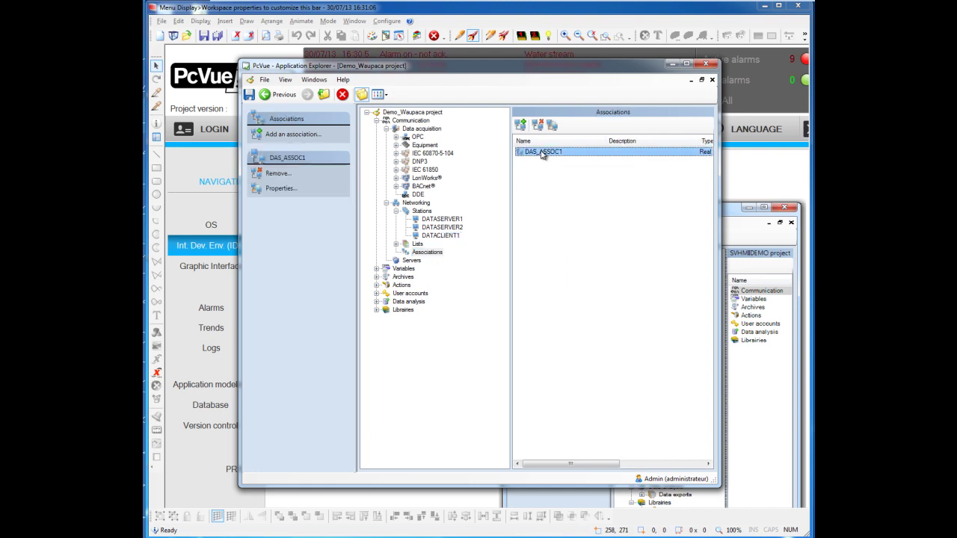
# Check DAS_ASSOC1's Servers tab, cancel its dialog discarding changes, and reselect DATACLIENT1
pyautogui.doubleClick(540, 152)
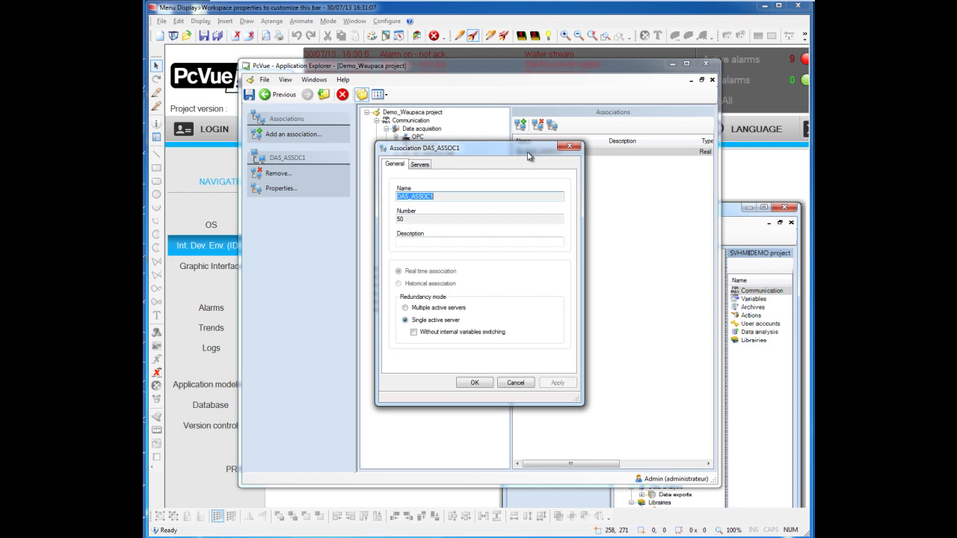
pyautogui.click(422, 165)
pyautogui.moveTo(449, 150); pyautogui.dragTo(518, 138)
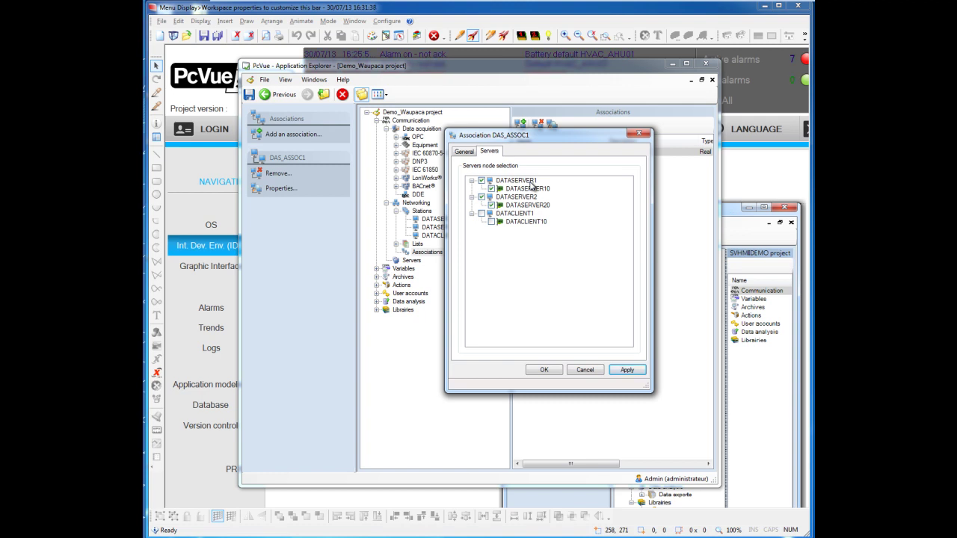
pyautogui.click(582, 369)
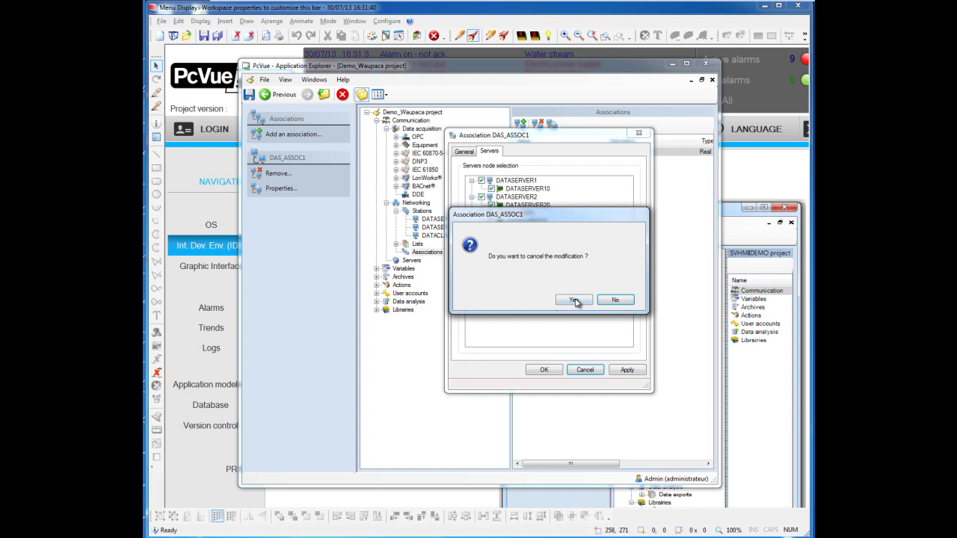
pyautogui.click(574, 300)
pyautogui.click(441, 236)
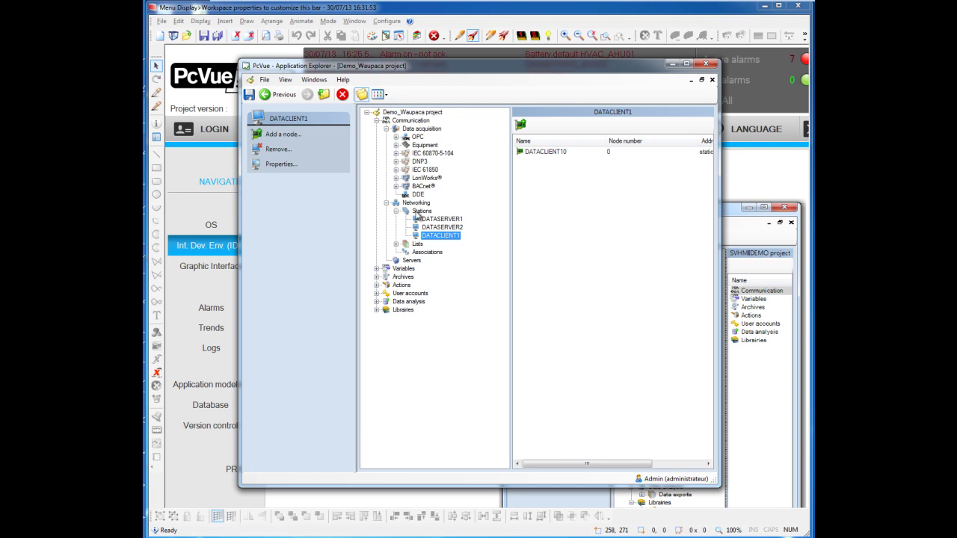
# Select the Stations node to list DATASERVER1 (1), DATASERVER2 (2) and DATACLIENT1 (100)
pyautogui.click(421, 213)
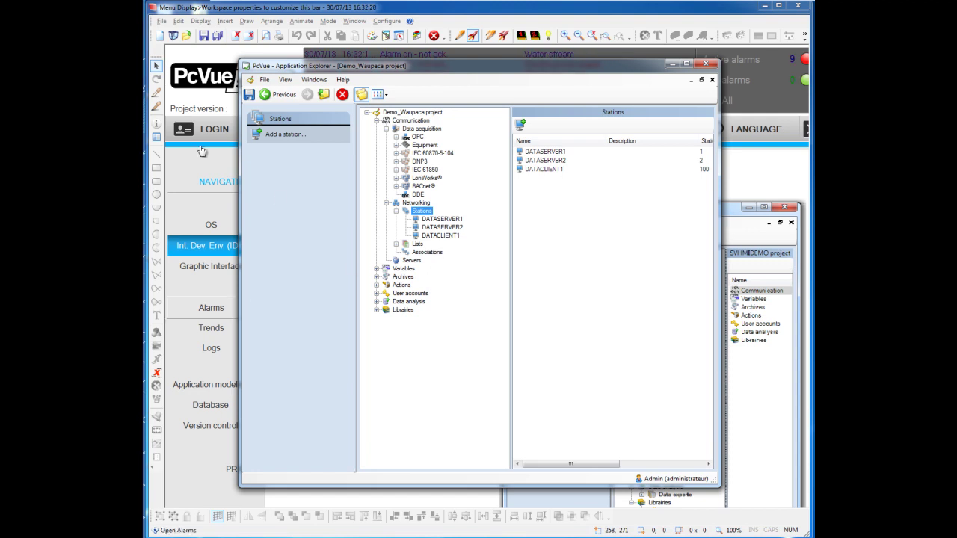
# Expand Variables and its Variables tree, scrolling to show folders ALARMS through WEBVUE
pyautogui.click(394, 270)
pyautogui.click(377, 269)
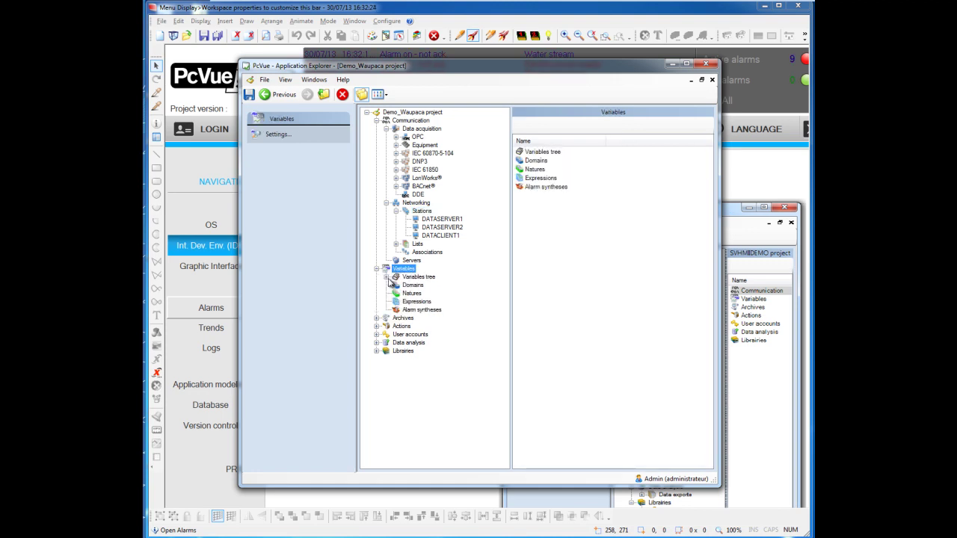
pyautogui.click(387, 277)
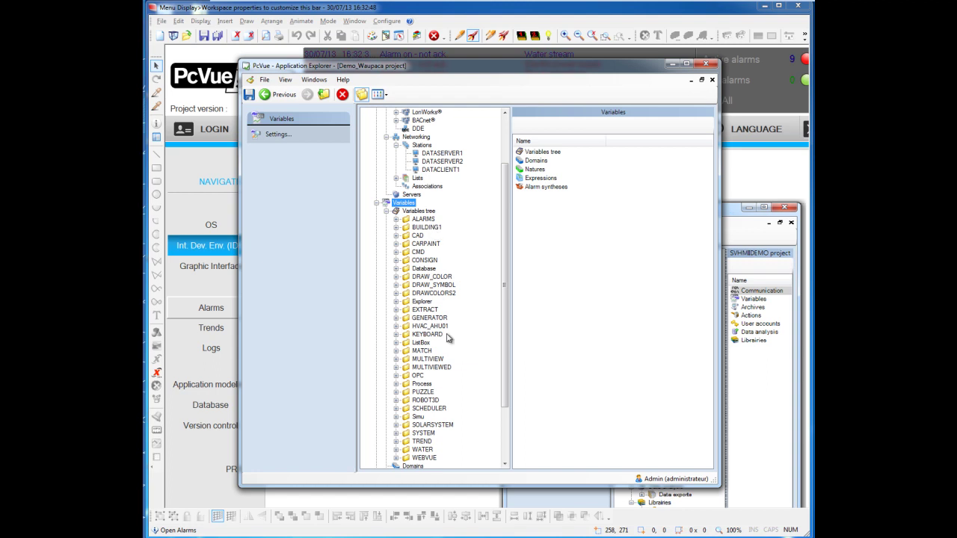
pyautogui.moveTo(506, 285); pyautogui.dragTo(501, 324)
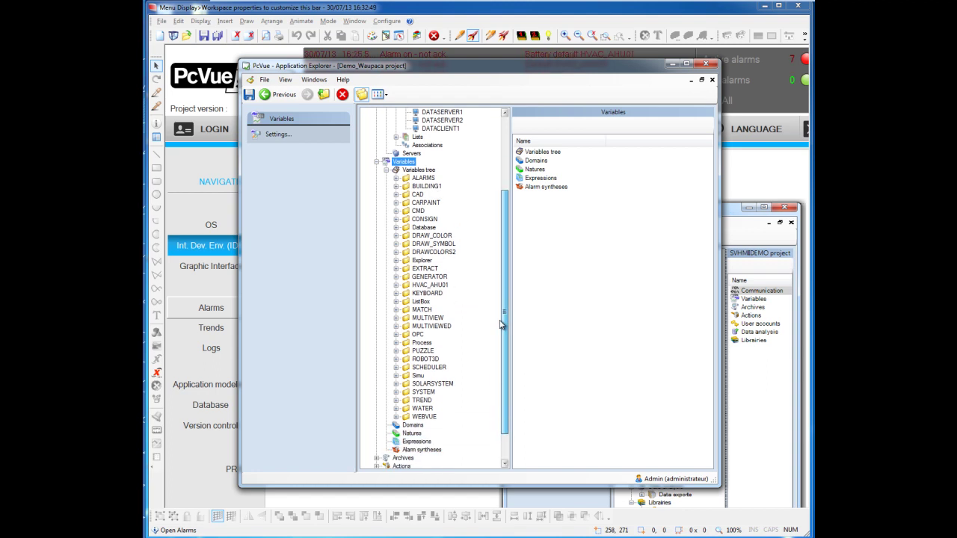
# Expand the WATER folder and list VALVE1's variables CMD, DEF and VALVEOPEN
pyautogui.doubleClick(405, 410)
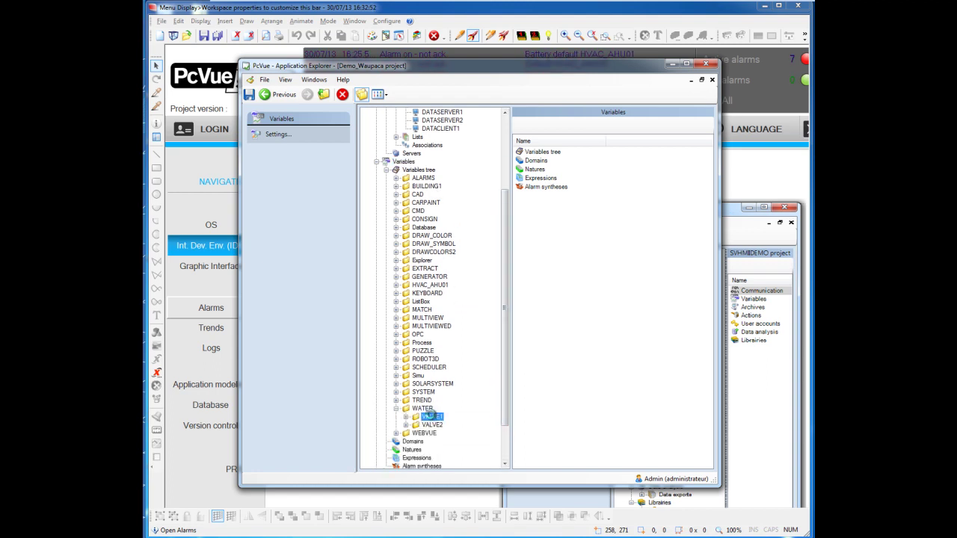
pyautogui.click(431, 417)
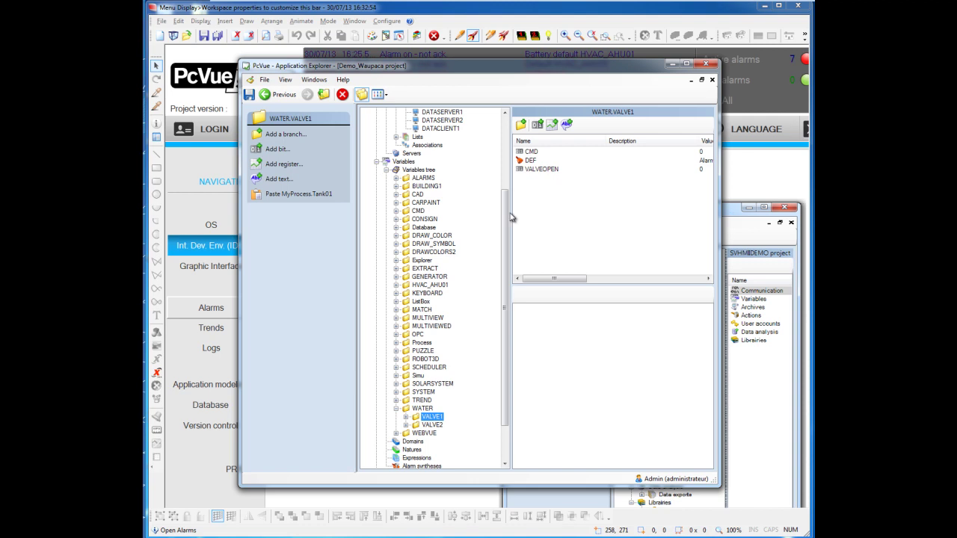
pyautogui.moveTo(507, 196); pyautogui.dragTo(506, 240)
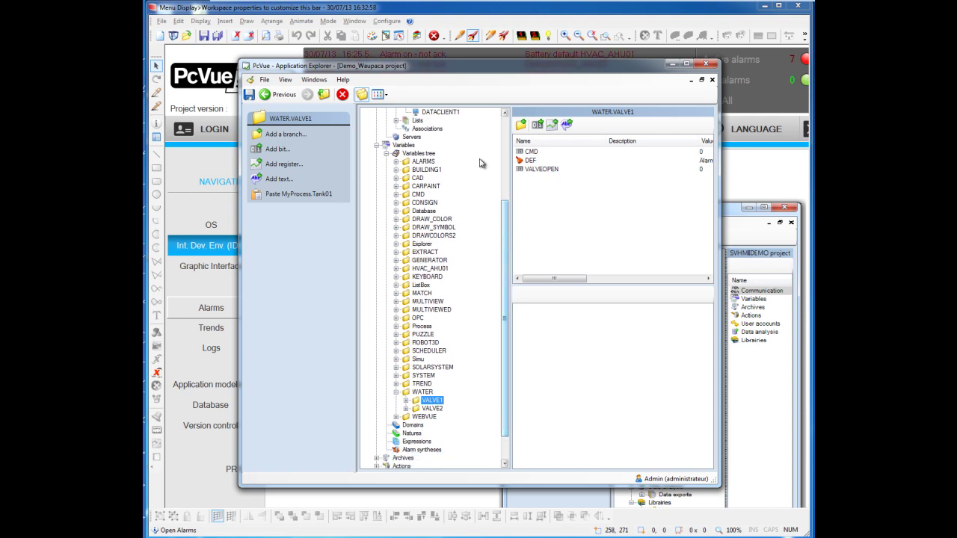
pyautogui.moveTo(459, 74)
pyautogui.mouseDown()
pyautogui.moveTo(430, 75)
pyautogui.moveTo(452, 75)
pyautogui.mouseUp()
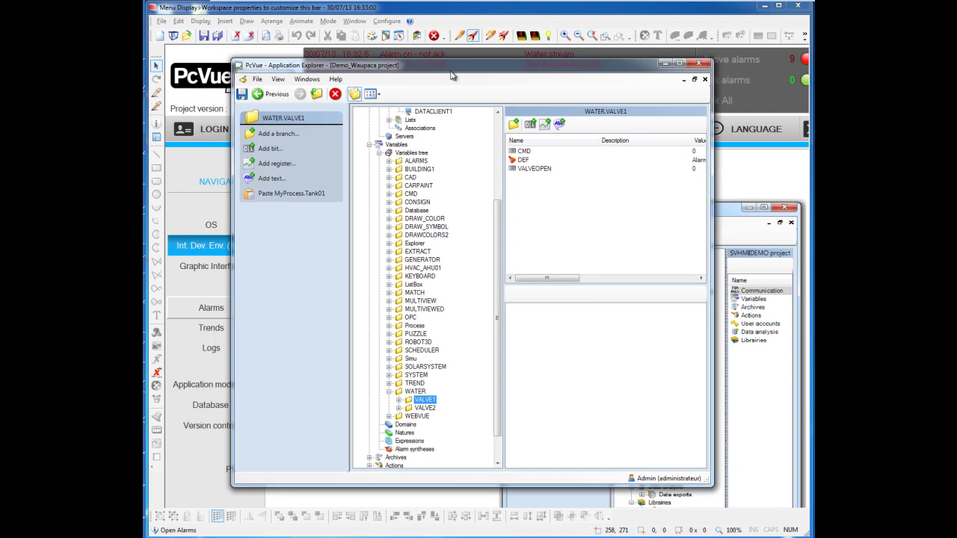
# Add a new branch named MyProcess to the Variables tree and go into it
pyautogui.click(418, 153)
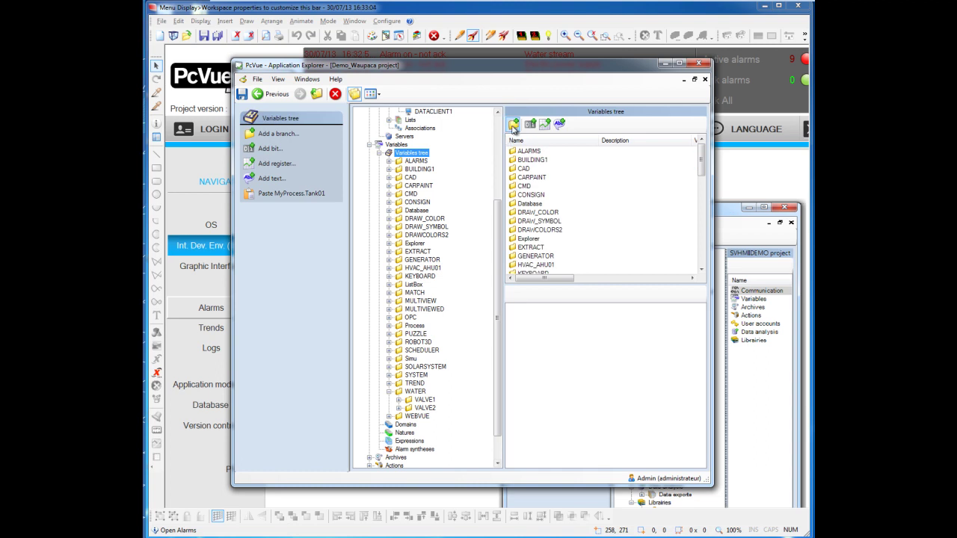
pyautogui.click(513, 124)
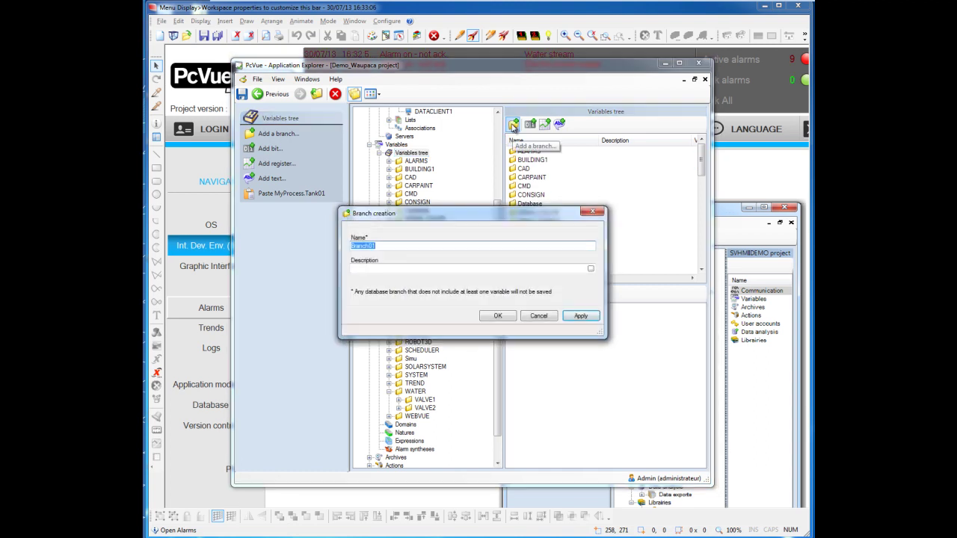
pyautogui.write('MyProcess')
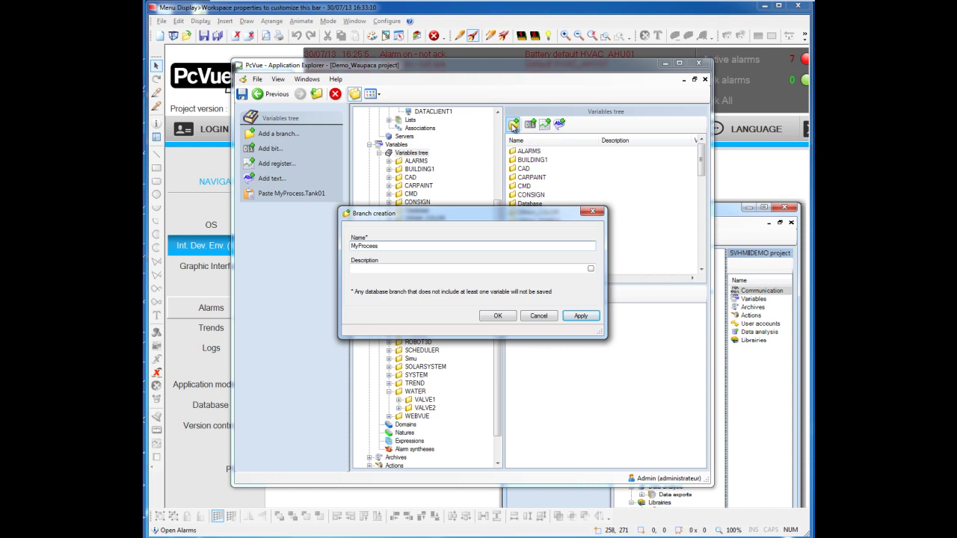
pyautogui.click(503, 316)
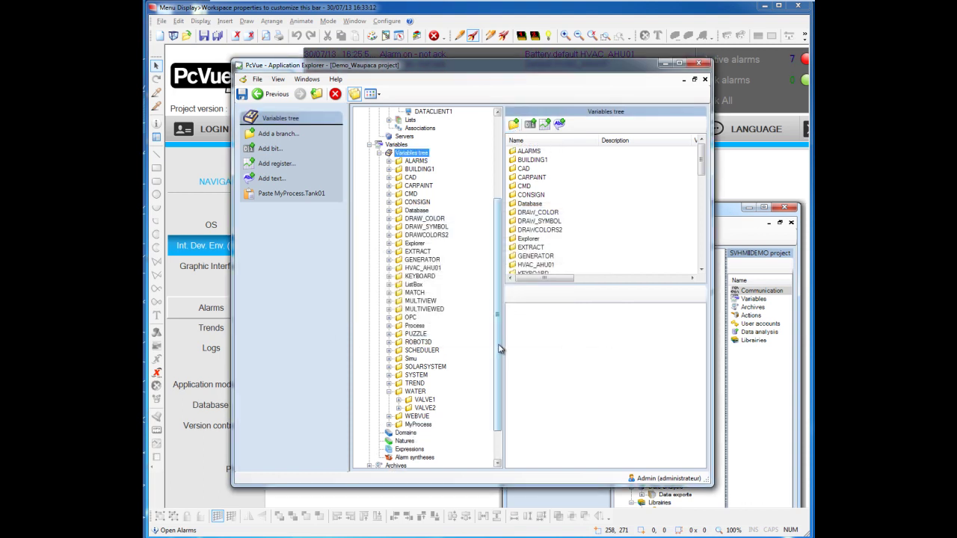
pyautogui.click(419, 425)
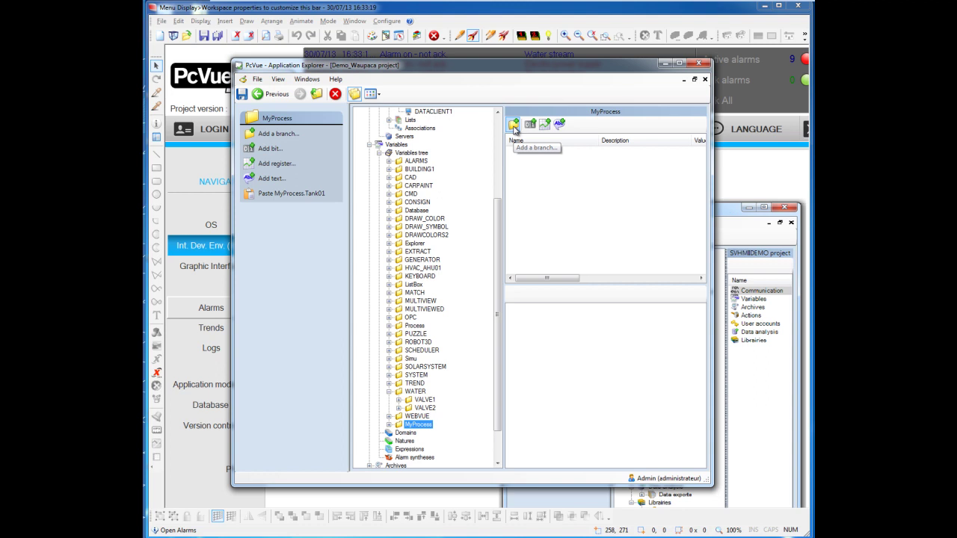
# Add a Tank01 sub-branch under MyProcess and go into MyProcess.Tank01
pyautogui.click(515, 125)
pyautogui.write('T')
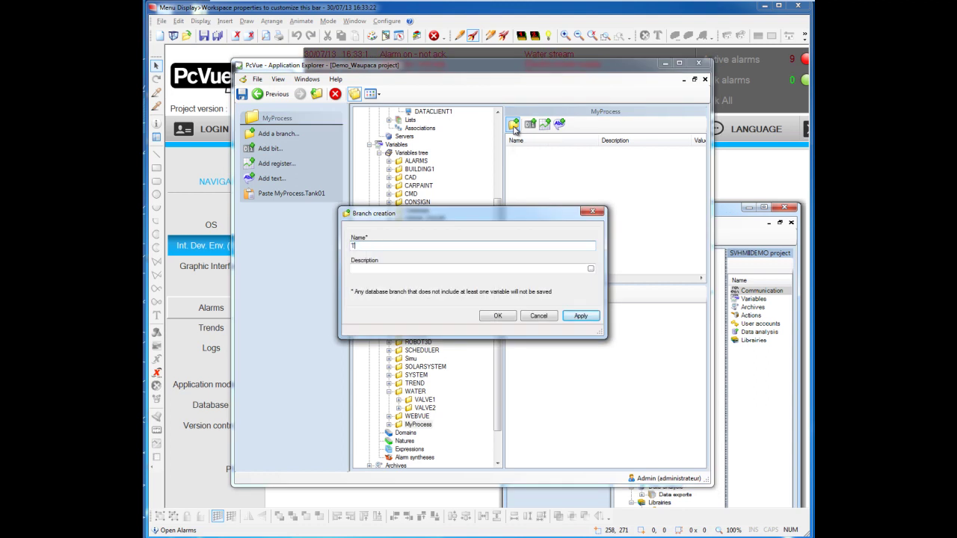
pyautogui.write('ank01')
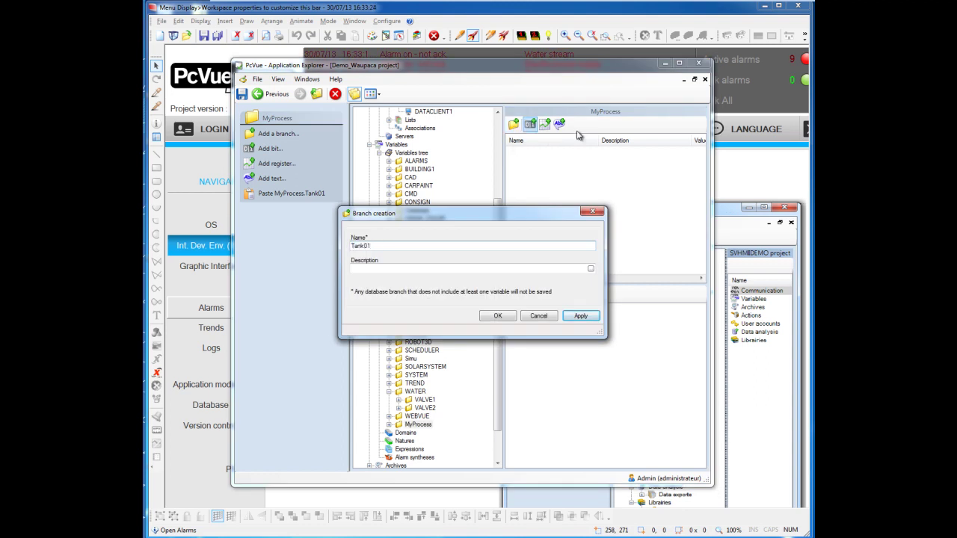
pyautogui.click(501, 316)
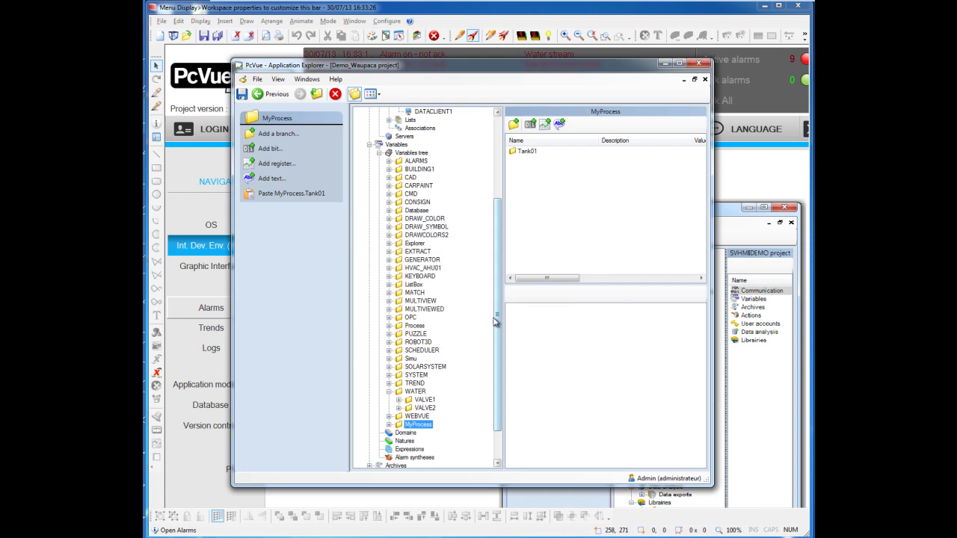
pyautogui.doubleClick(527, 151)
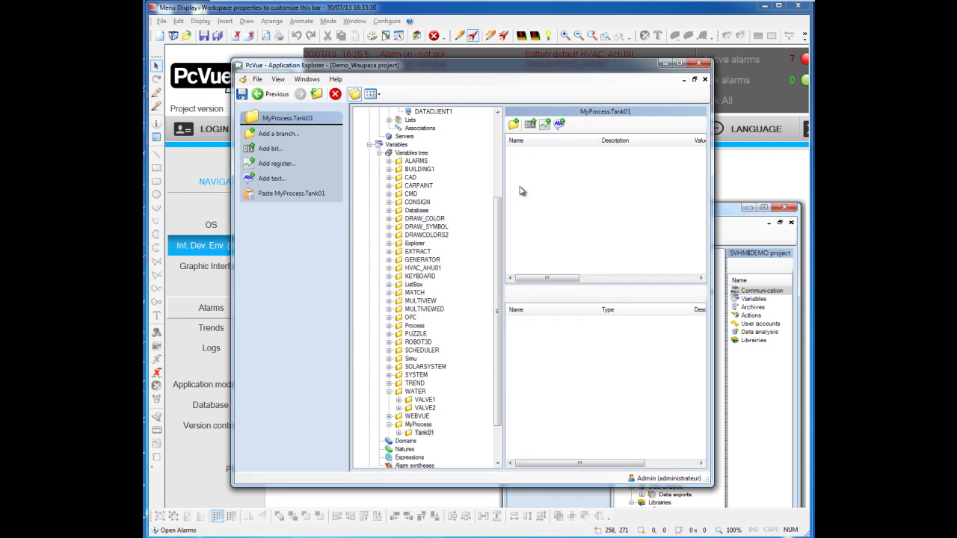
pyautogui.moveTo(524, 62); pyautogui.dragTo(516, 52)
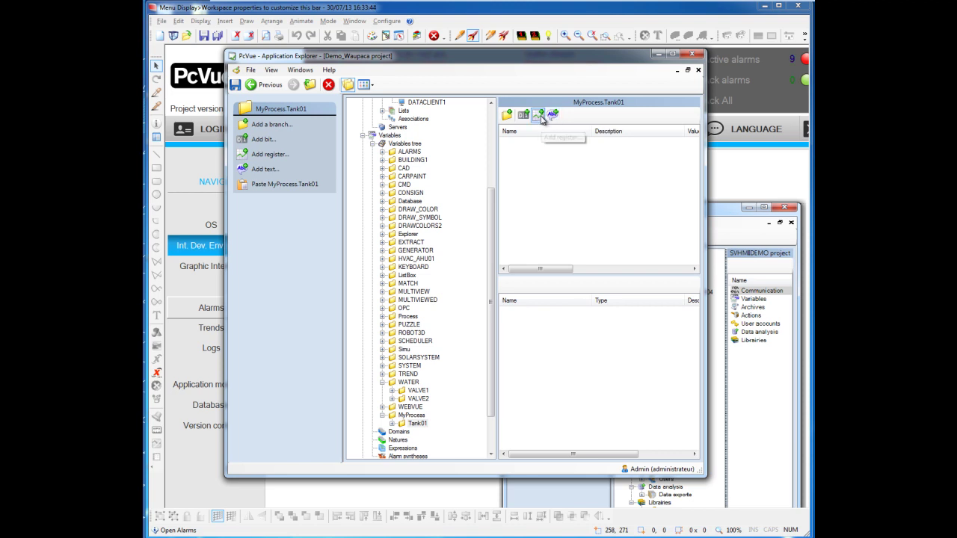
# Add a Level register to Tank01 with range 0 to 100, Command ticked and internal source
pyautogui.click(538, 115)
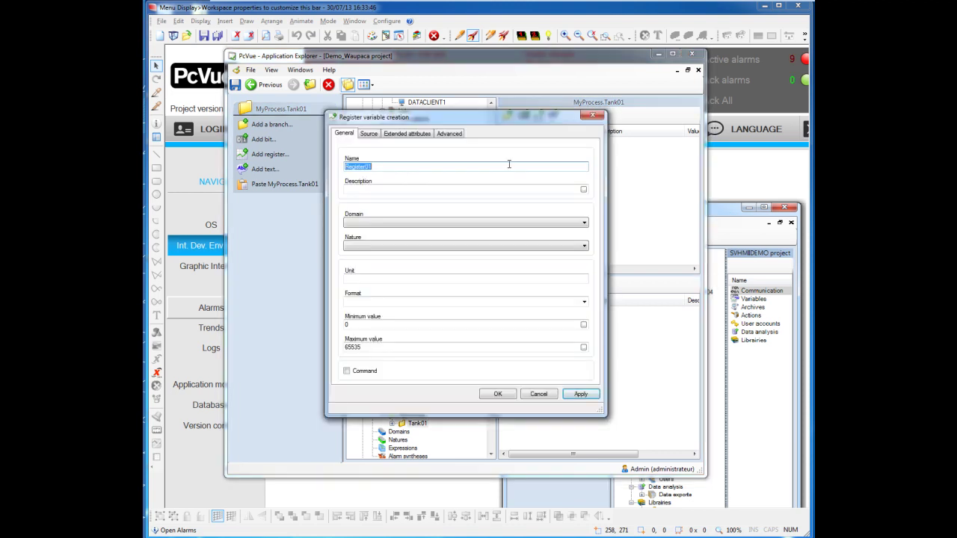
pyautogui.write('Level')
pyautogui.doubleClick(383, 345)
pyautogui.write('100')
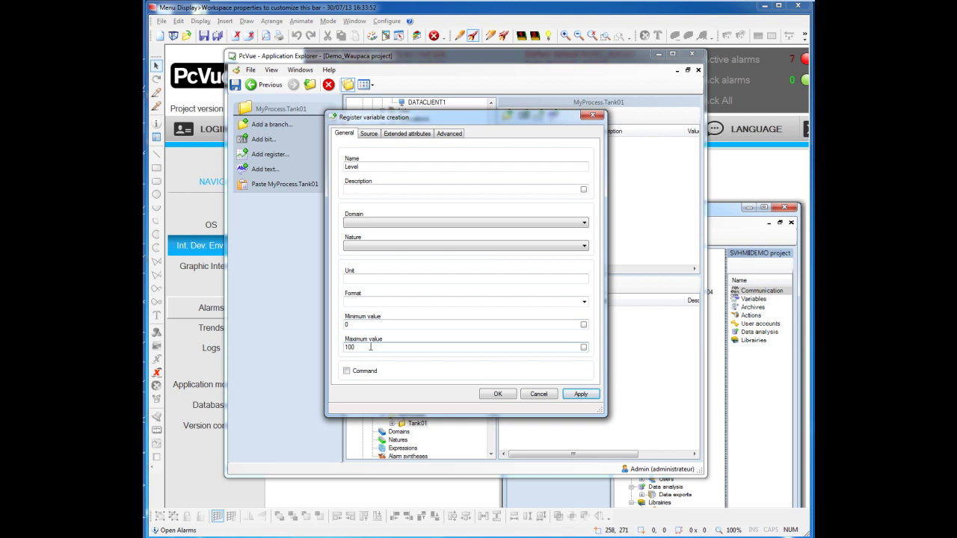
pyautogui.click(347, 371)
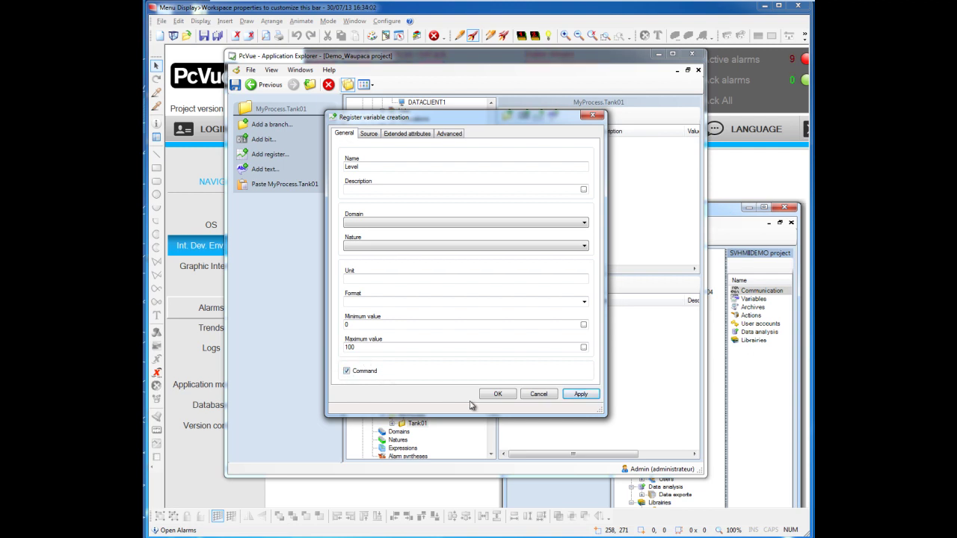
pyautogui.click(368, 134)
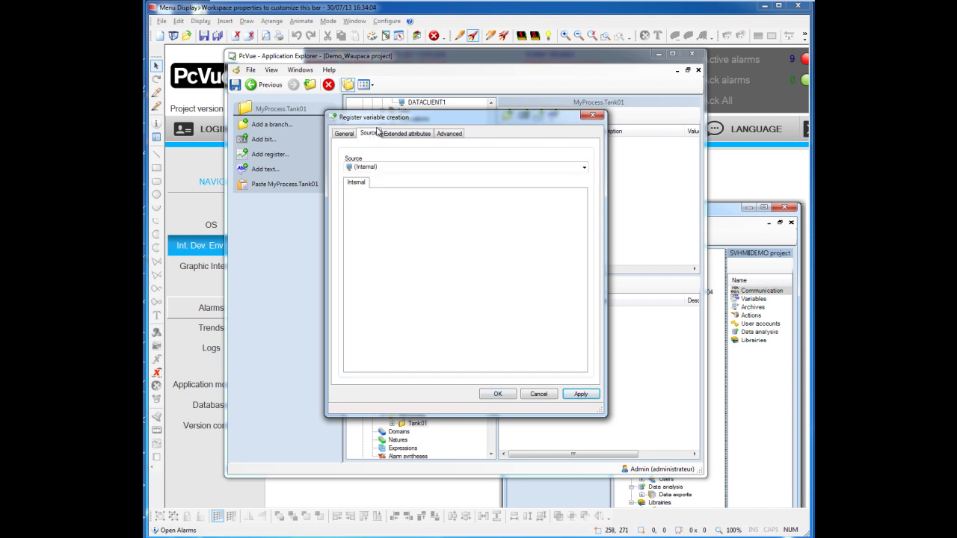
pyautogui.moveTo(379, 121); pyautogui.dragTo(428, 114)
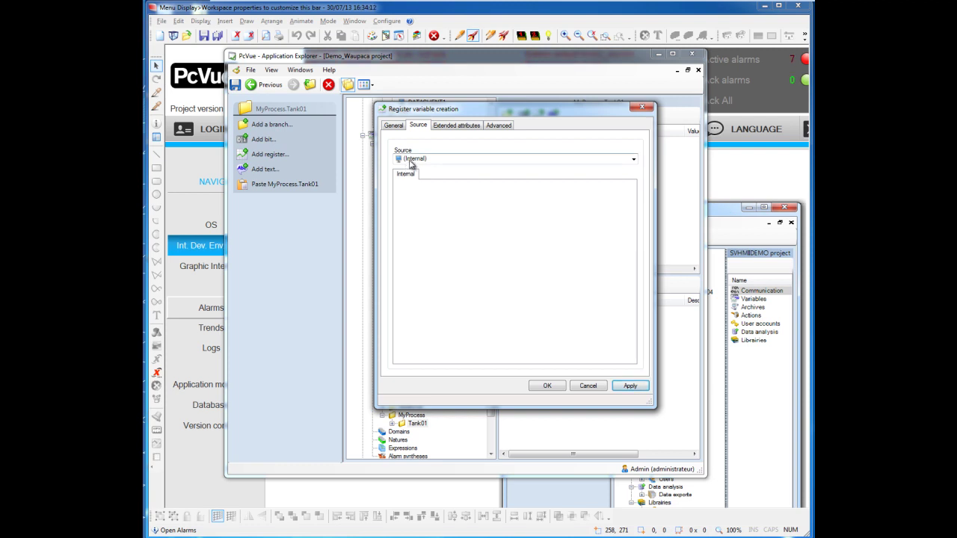
pyautogui.click(549, 386)
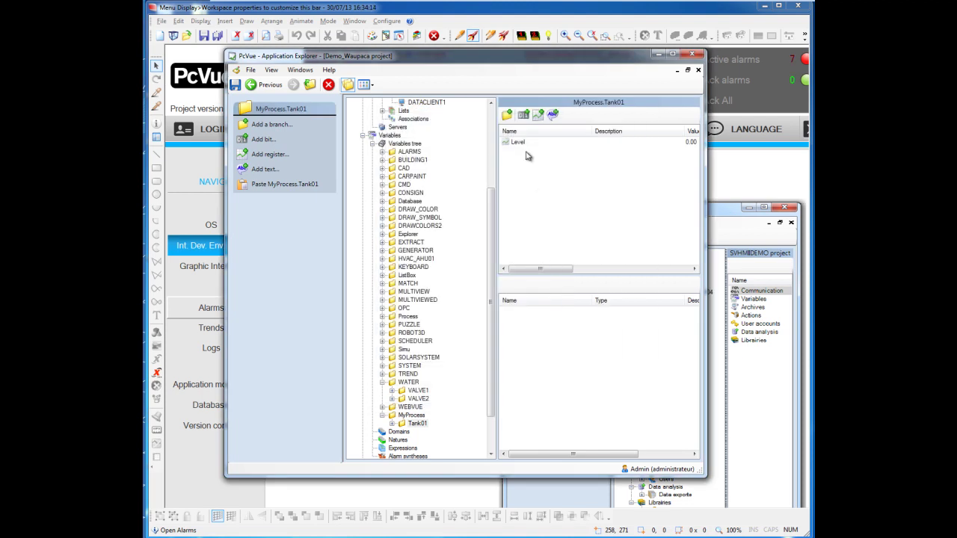
# Select Level, enlarge the lower pane and bring up its Add thresholds dialog
pyautogui.click(518, 142)
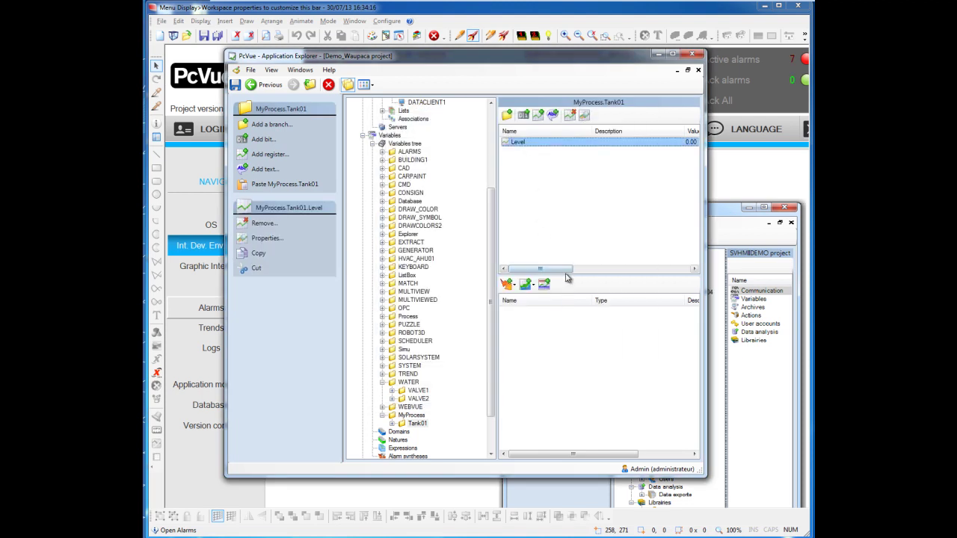
pyautogui.moveTo(570, 275); pyautogui.dragTo(571, 233)
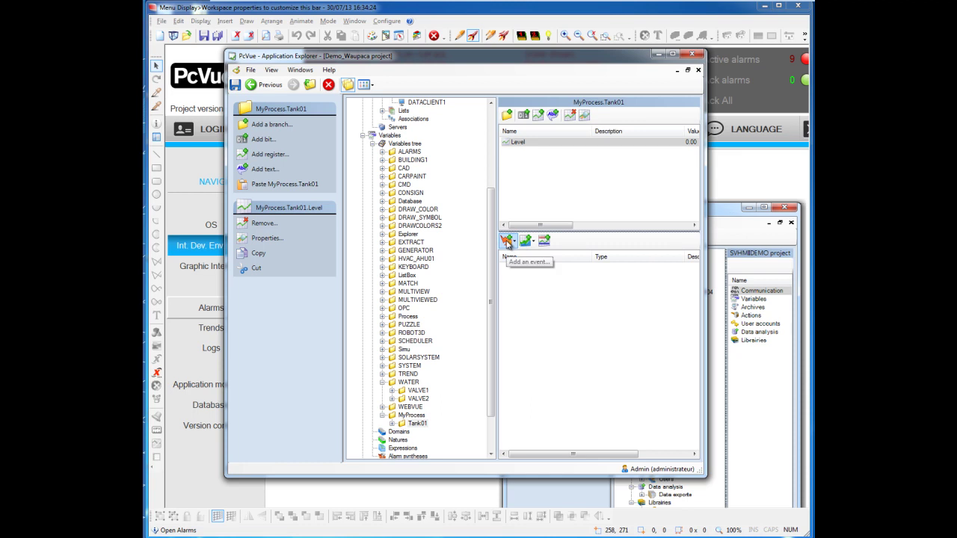
pyautogui.click(508, 242)
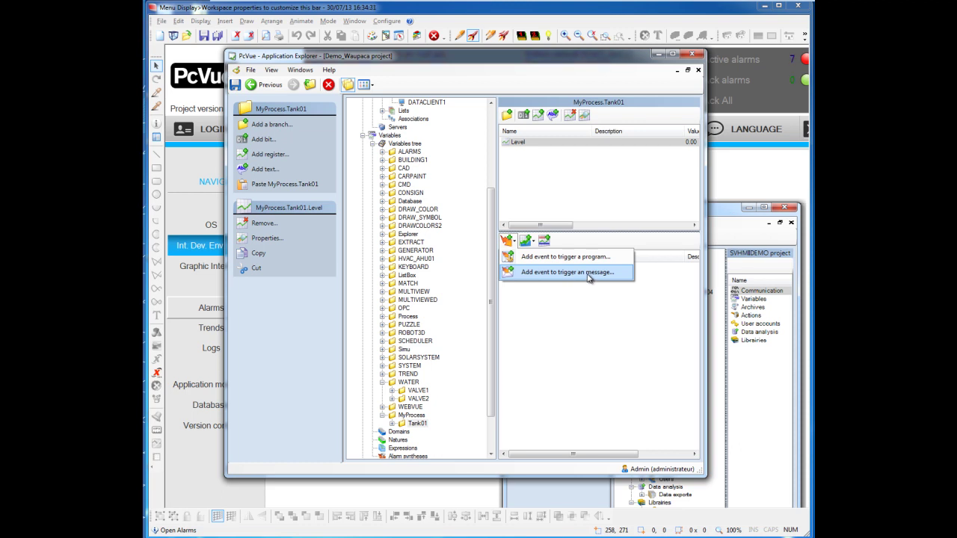
pyautogui.click(544, 241)
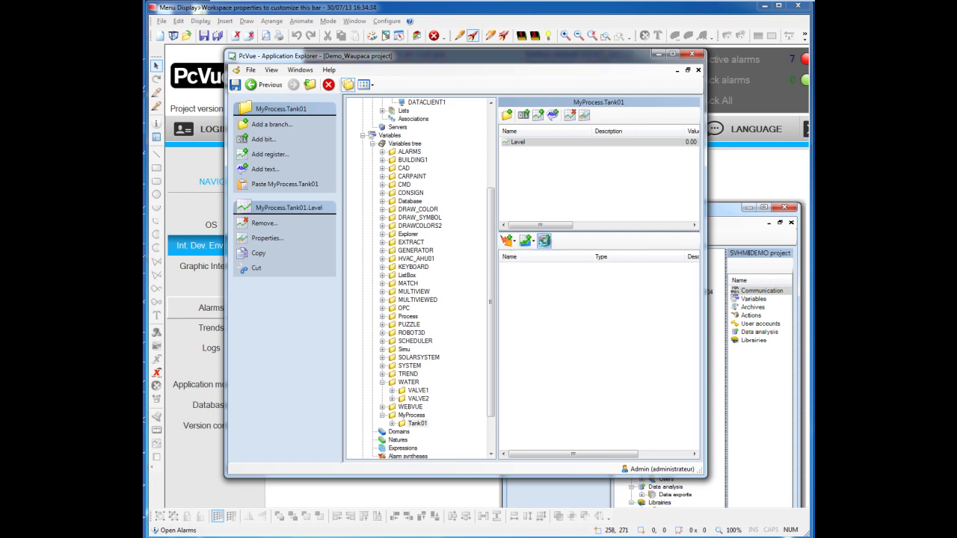
# Enable a high threshold of 15 on Level, then select the new Level_high variable
pyautogui.click(335, 265)
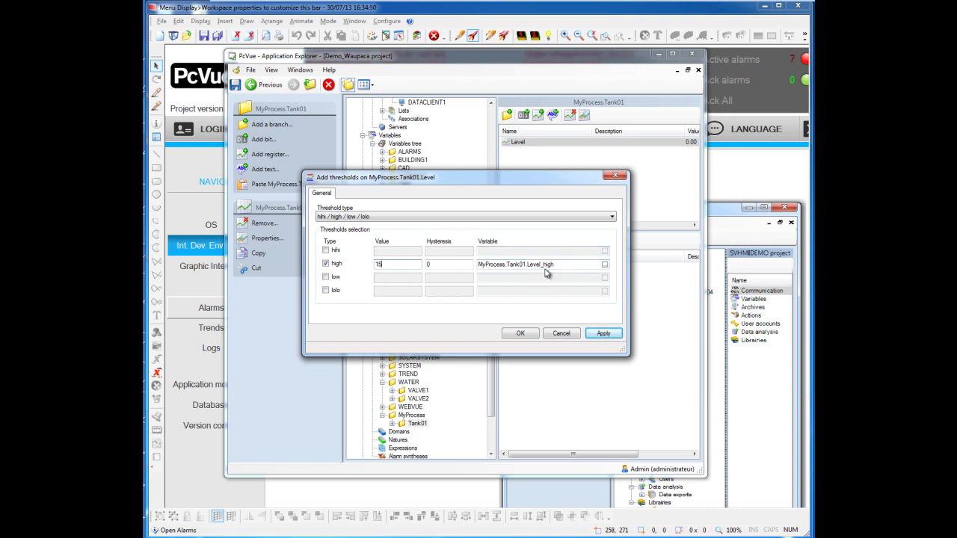
pyautogui.click(527, 334)
pyautogui.click(533, 152)
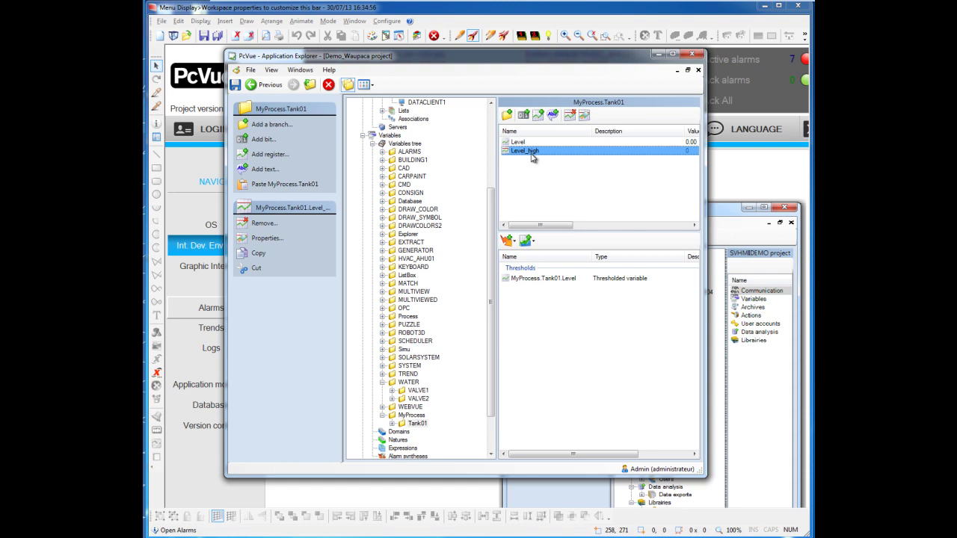
pyautogui.moveTo(495, 202); pyautogui.dragTo(495, 246)
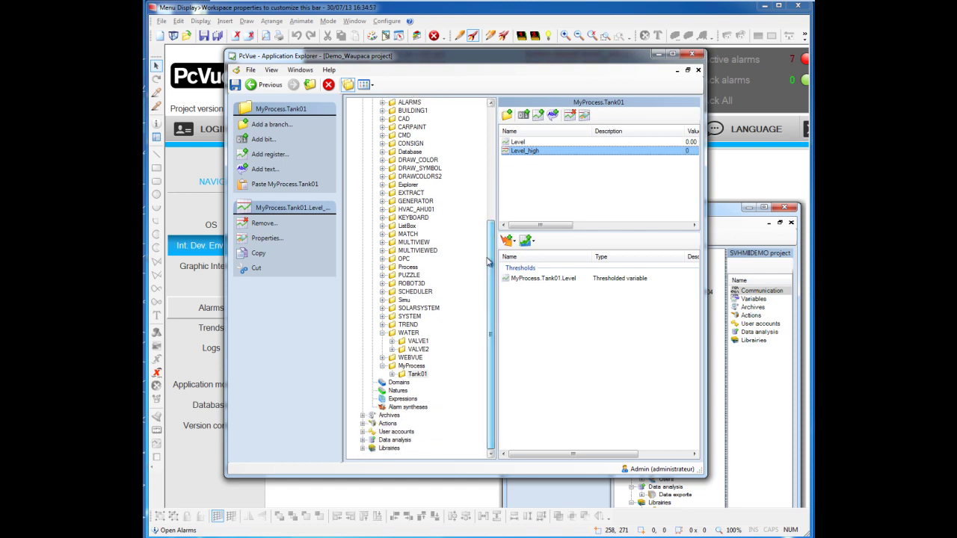
# Create a Pump01 sub-branch under Tank01 and go into it
pyautogui.click(418, 375)
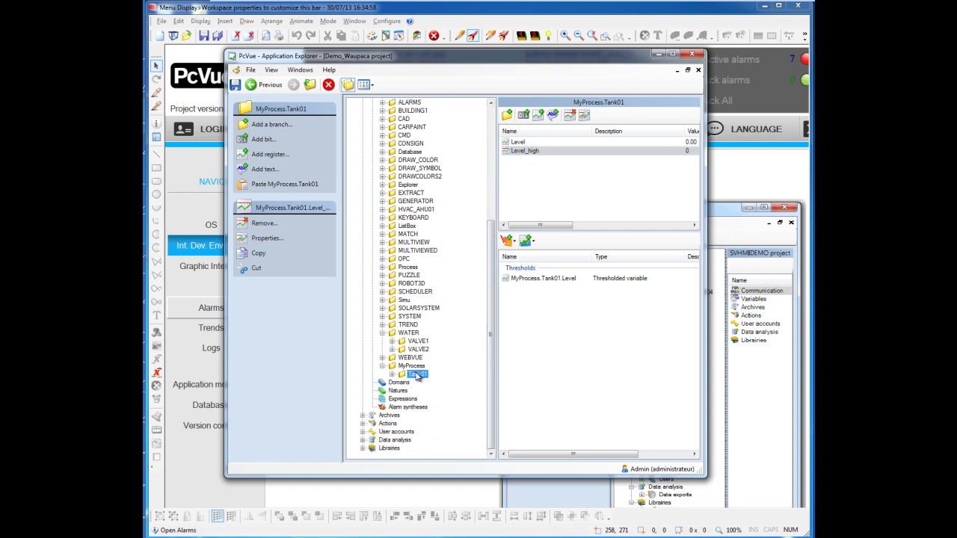
pyautogui.click(507, 114)
pyautogui.write('Pump01')
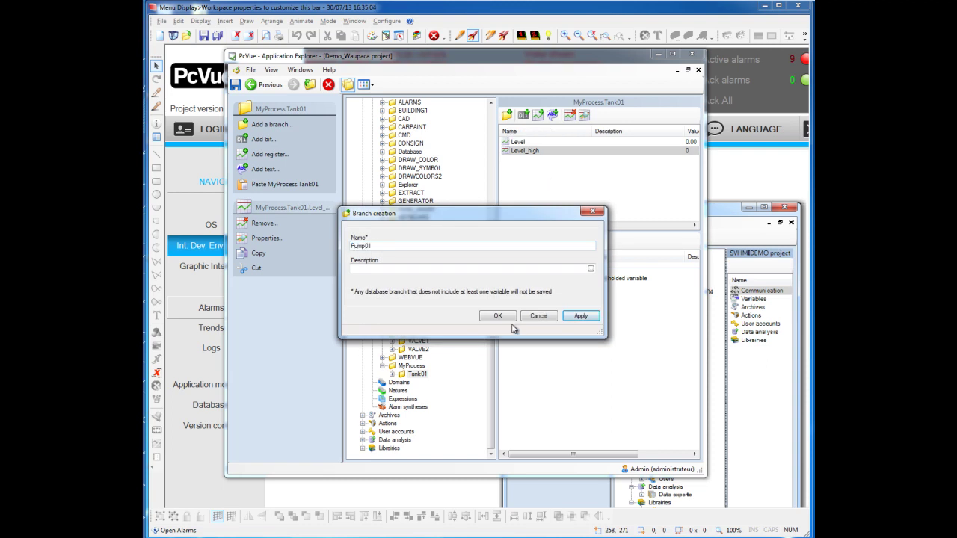
pyautogui.click(498, 315)
pyautogui.click(523, 160)
pyautogui.doubleClick(523, 161)
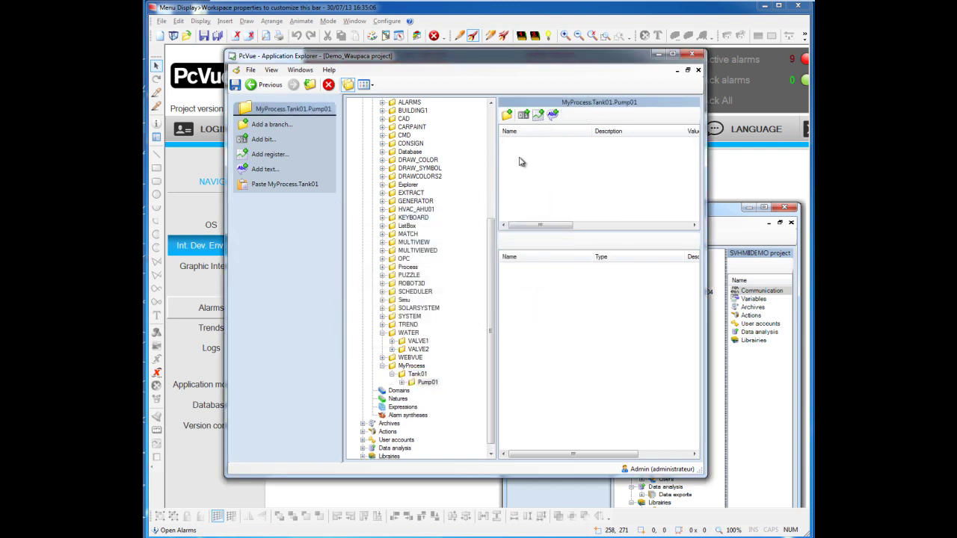
# Add a CMD bit variable to Pump01 with Command and Log enabled
pyautogui.click(524, 114)
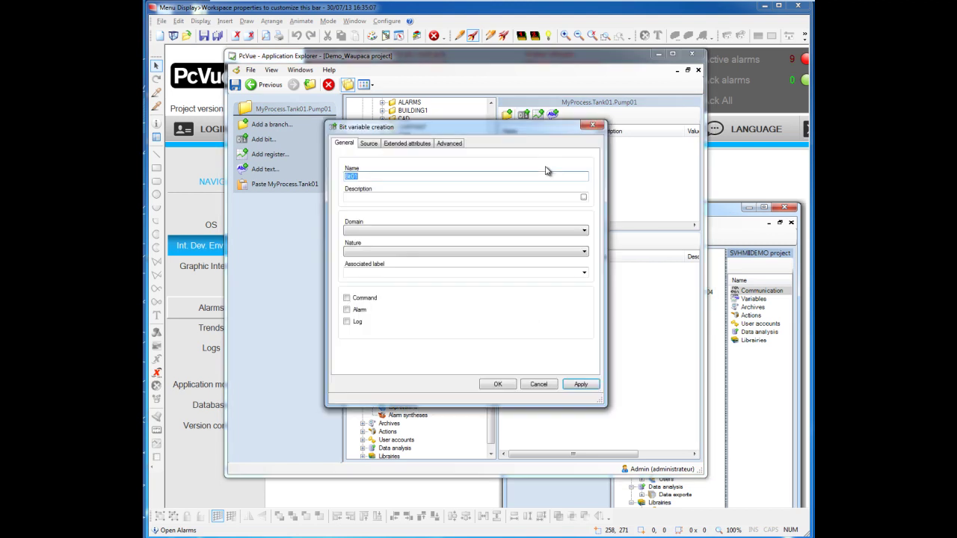
pyautogui.write('CMD')
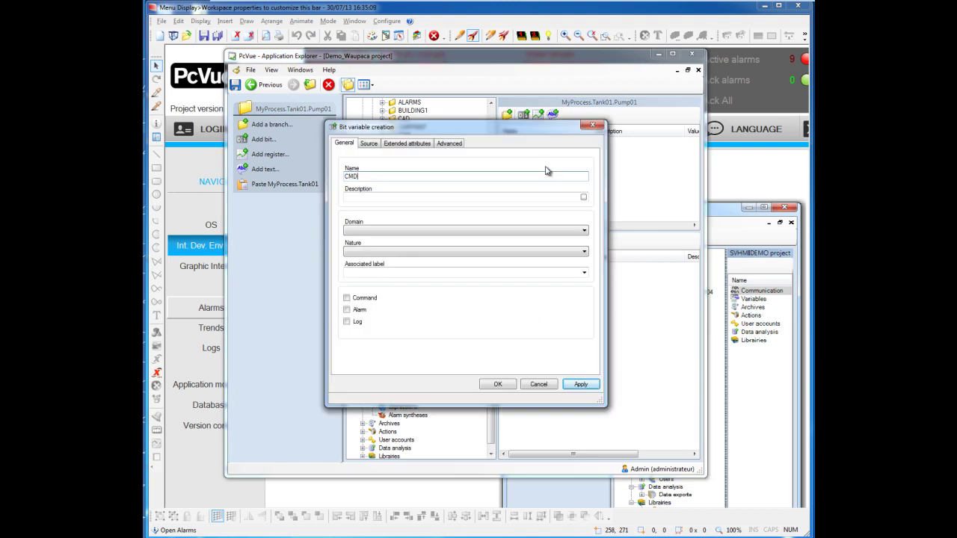
pyautogui.click(347, 299)
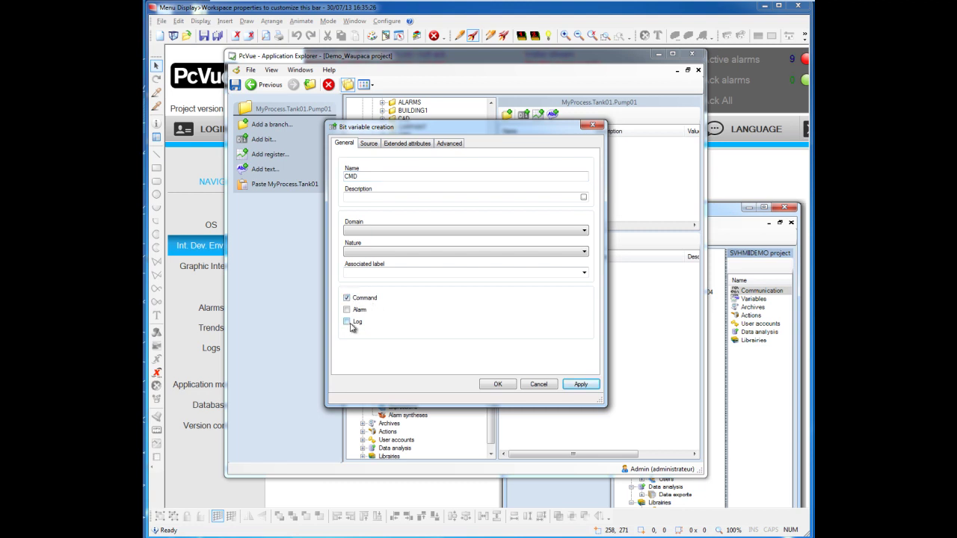
pyautogui.click(347, 322)
pyautogui.click(493, 386)
pyautogui.click(412, 366)
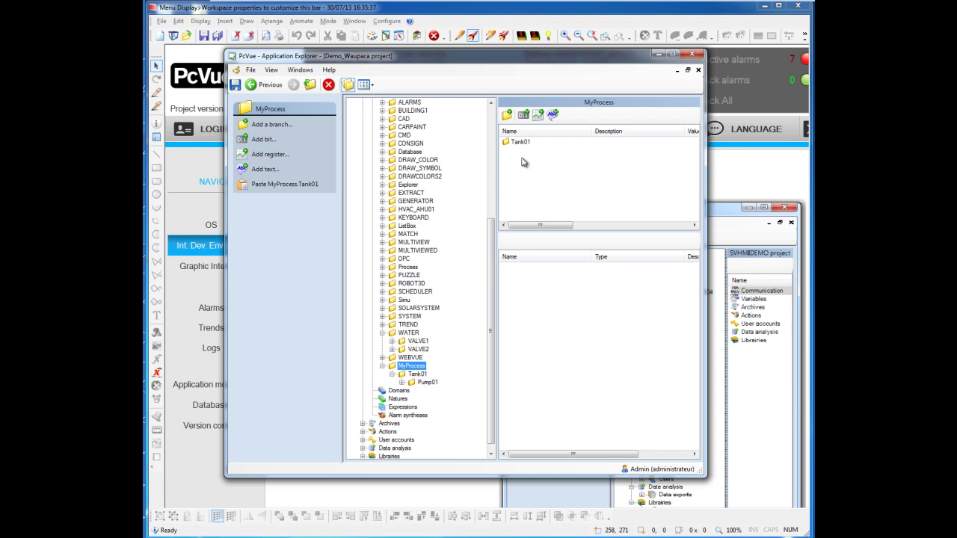
# Copy Tank01 and paste it into MyProcess as Tank02
pyautogui.rightClick(516, 142)
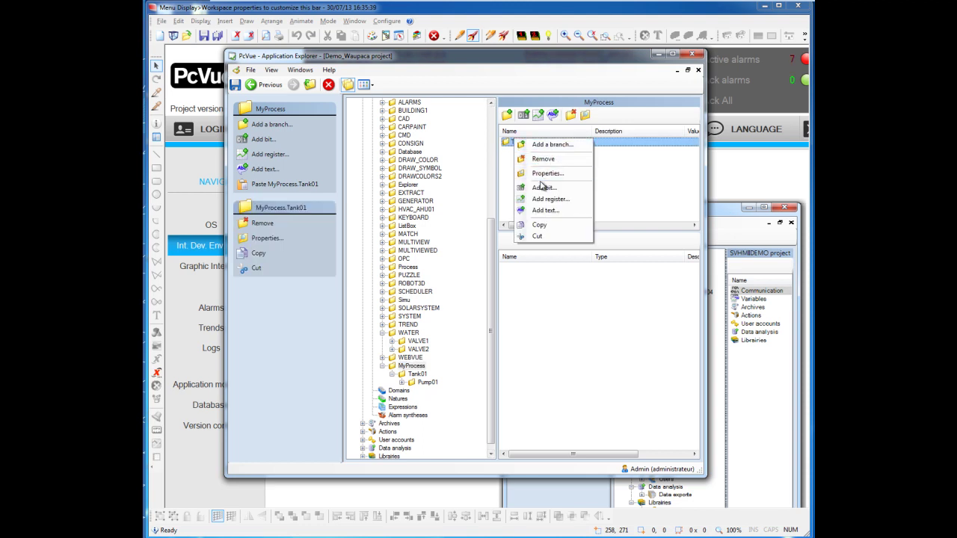
pyautogui.click(537, 236)
pyautogui.rightClick(526, 169)
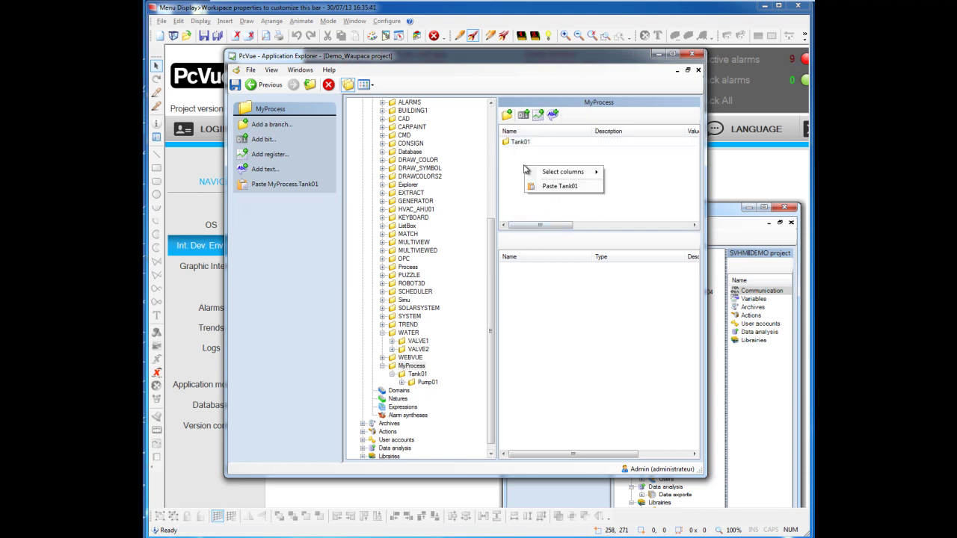
pyautogui.click(559, 186)
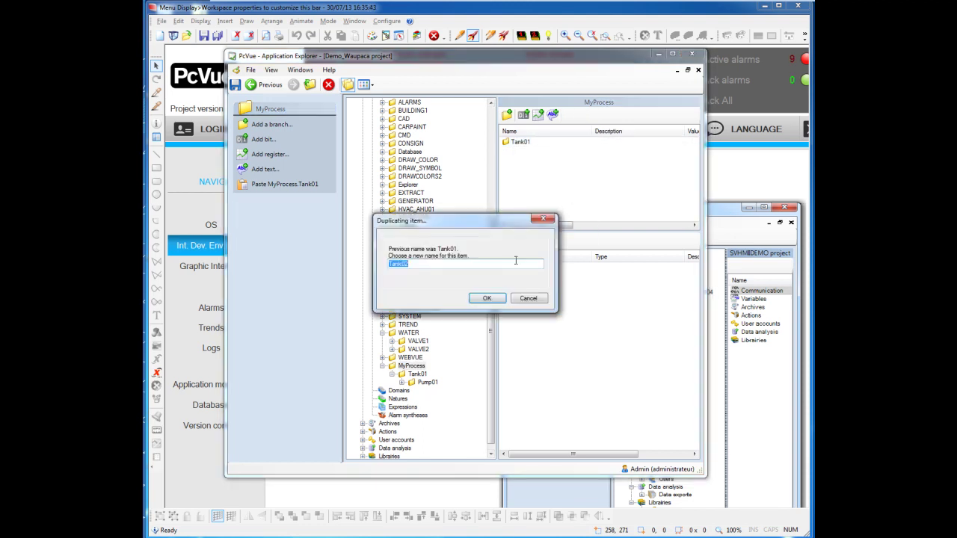
pyautogui.click(429, 265)
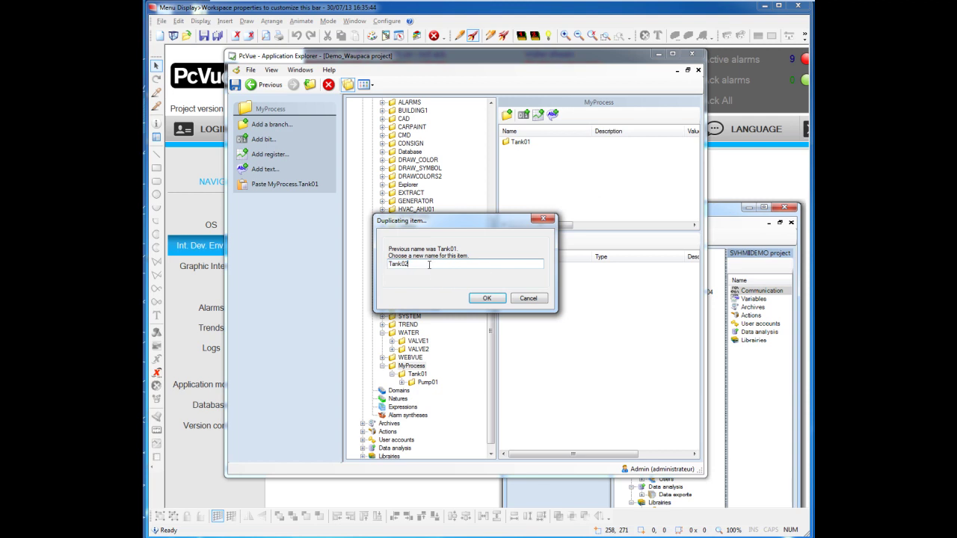
pyautogui.click(486, 298)
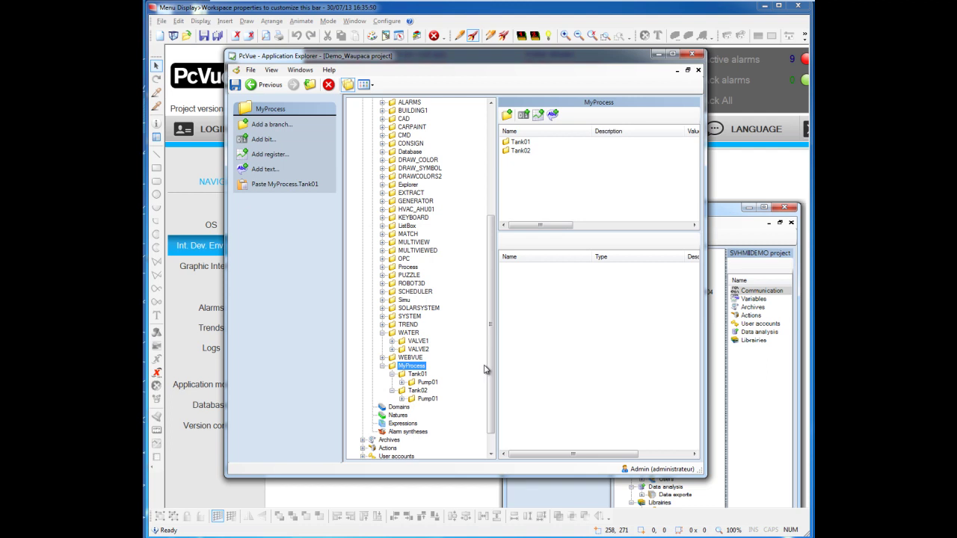
# Verify Tank02 contains Pump01 with its CMD variable, then return to MyProcess
pyautogui.scroll(-1, 488, 378)
pyautogui.click(417, 365)
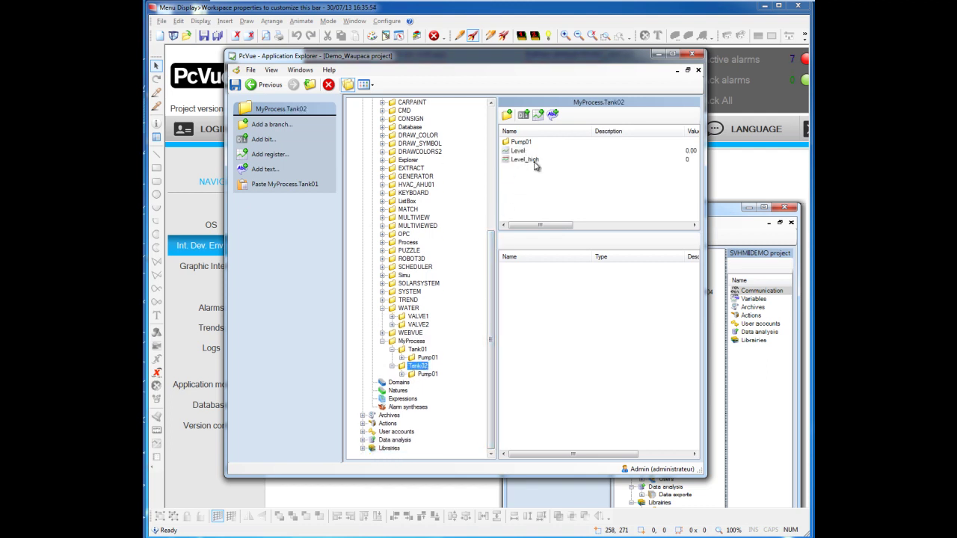
pyautogui.click(430, 374)
pyautogui.click(417, 341)
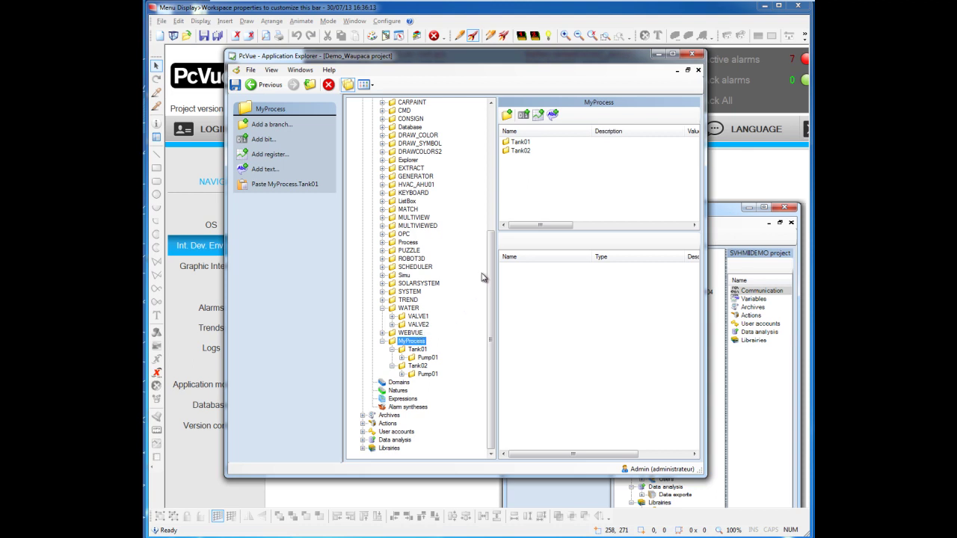
# Expand Archives > Archive units > U_DATABASE1 and select LIST1 in its Log lists
pyautogui.moveTo(492, 275); pyautogui.dragTo(336, 237)
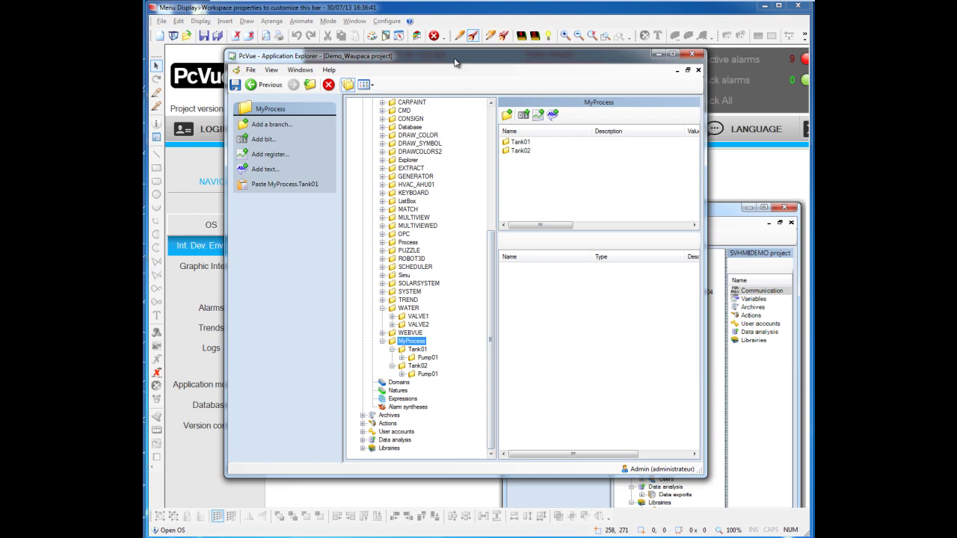
pyautogui.moveTo(455, 63); pyautogui.dragTo(465, 37)
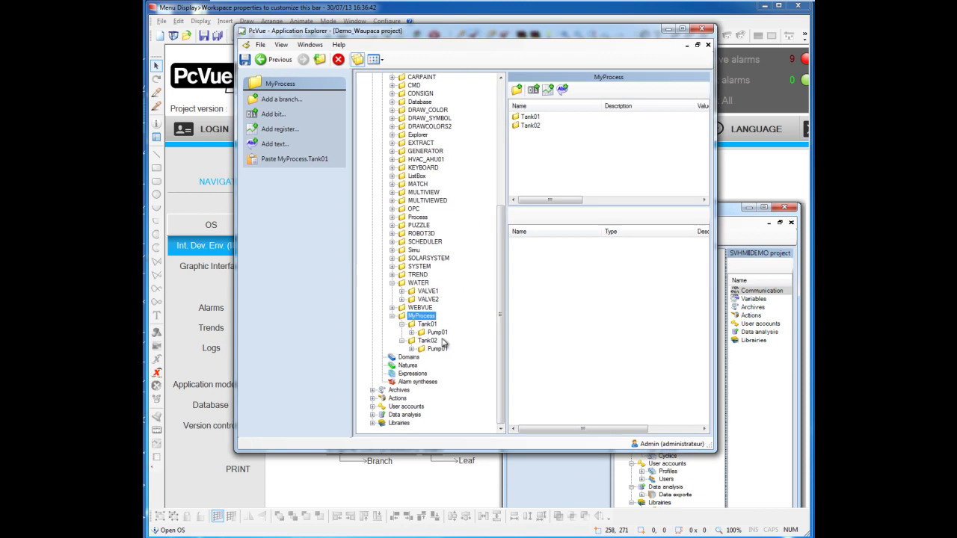
pyautogui.click(386, 394)
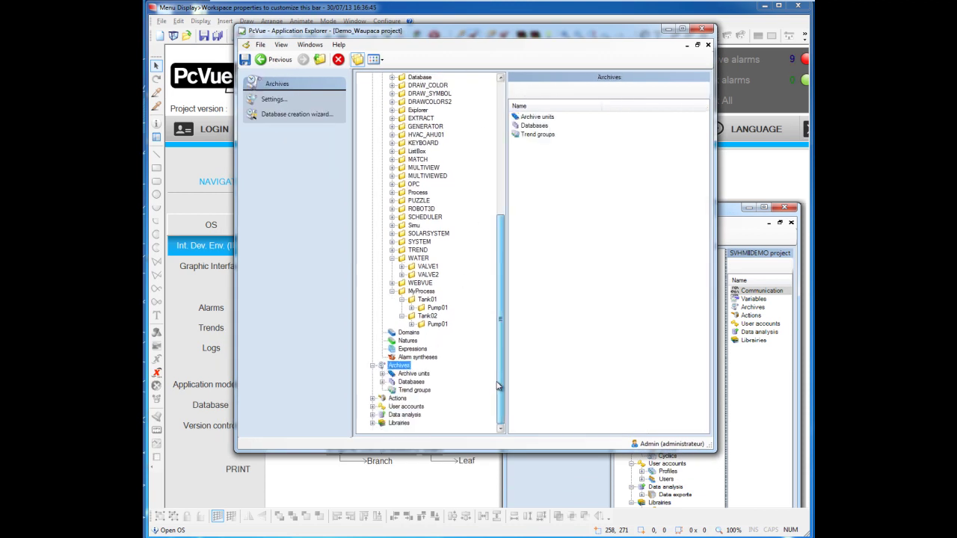
pyautogui.click(382, 373)
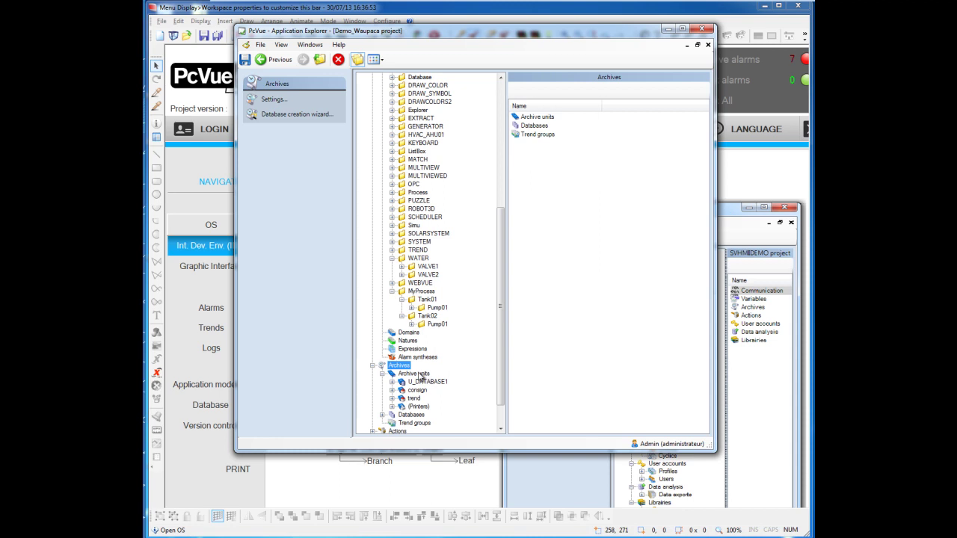
pyautogui.rightClick(421, 376)
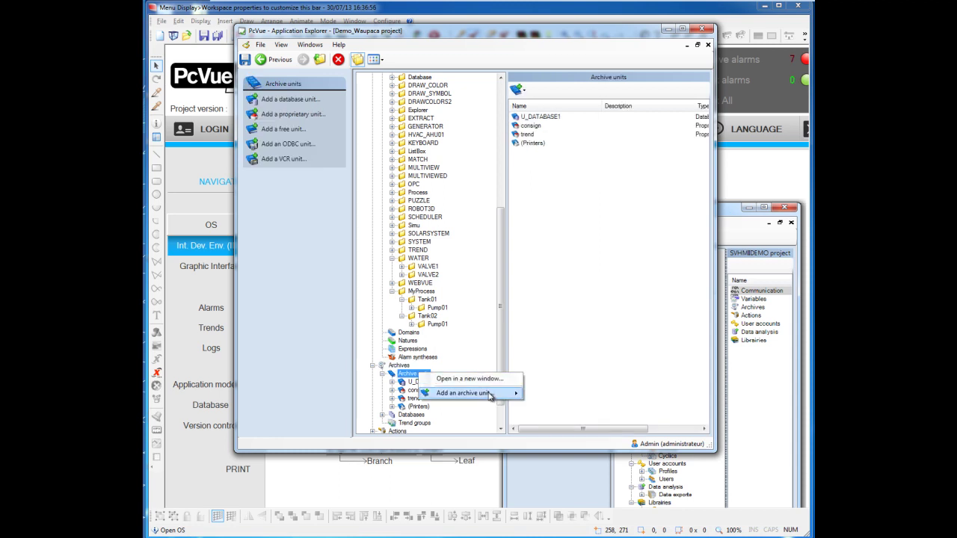
pyautogui.moveTo(491, 397)
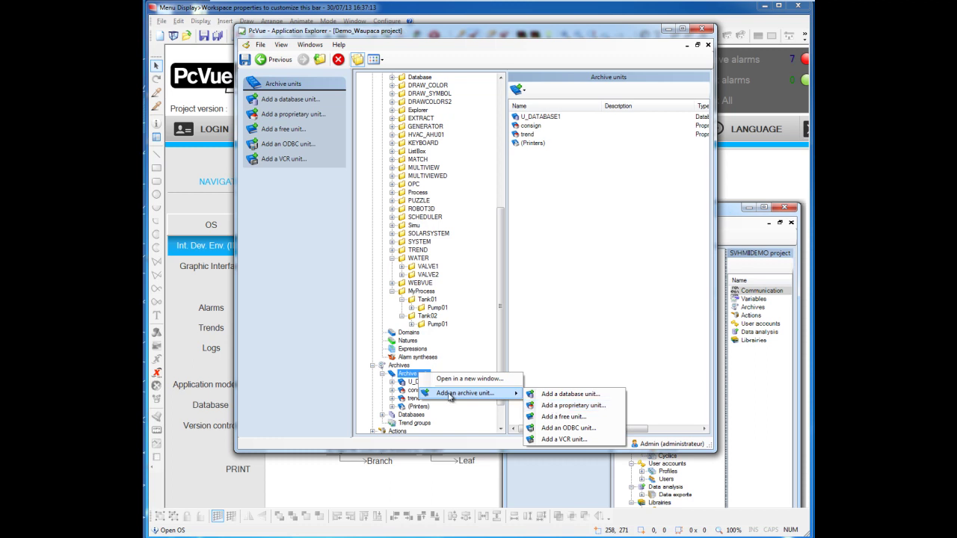
pyautogui.click(393, 382)
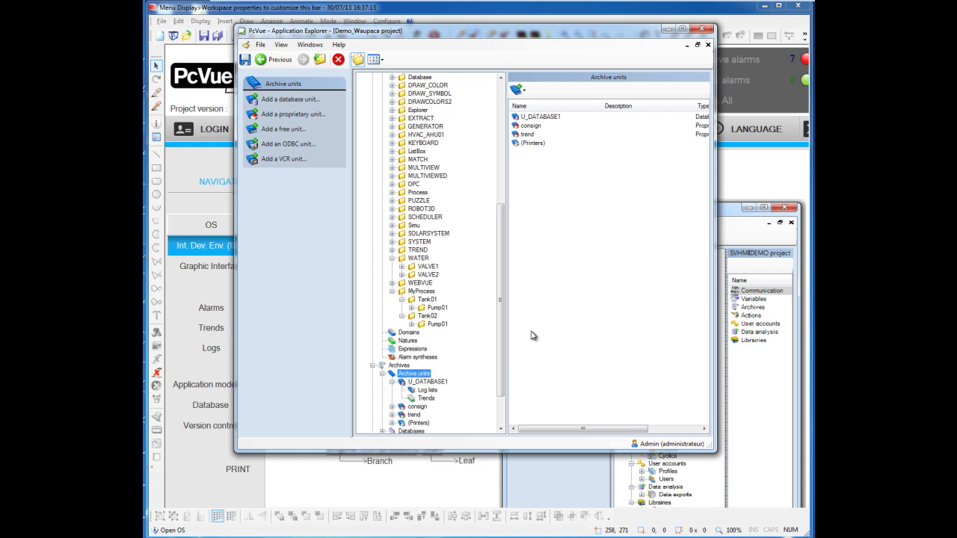
pyautogui.scroll(-2, 505, 347)
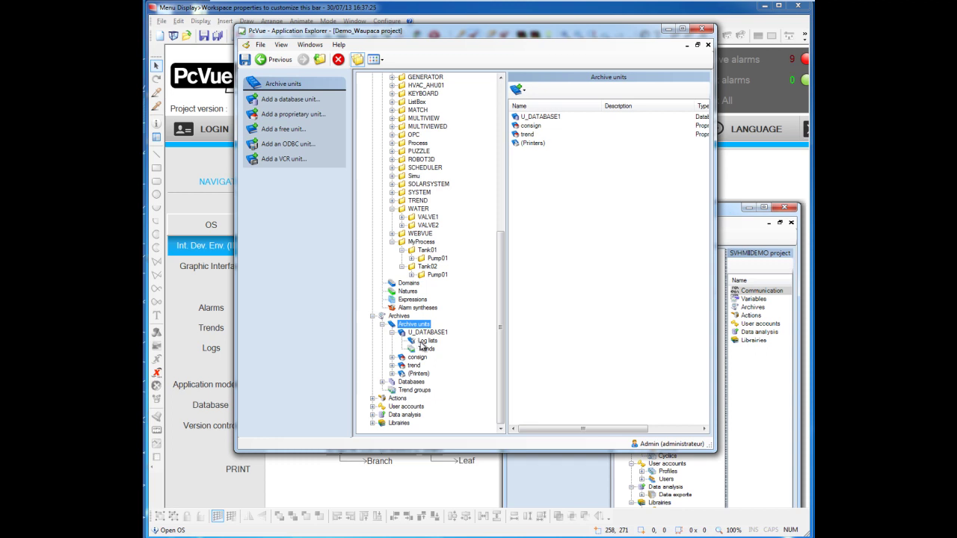
pyautogui.click(423, 342)
pyautogui.click(528, 117)
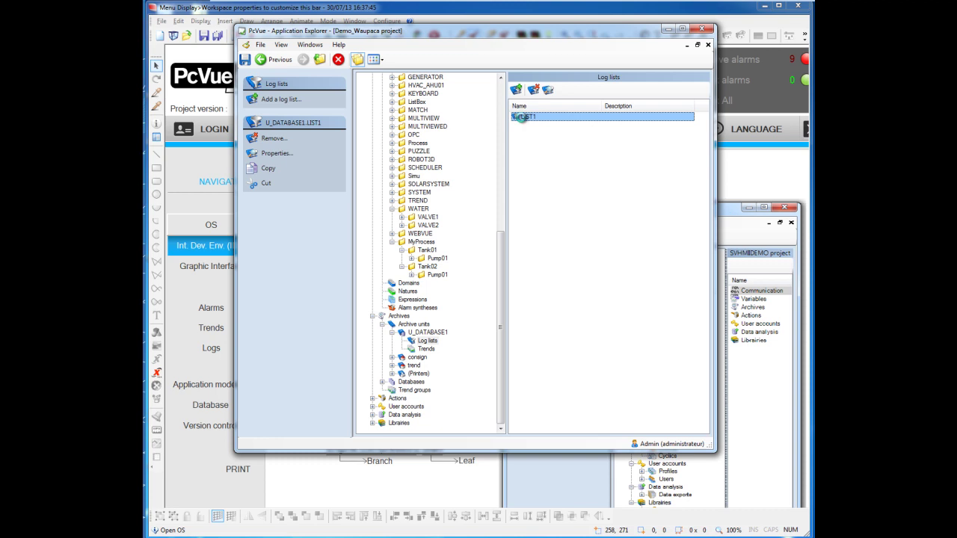
# Inspect LIST1's Event filter tab, cancel unchanged, then display U_DATABASE1's Trends
pyautogui.doubleClick(524, 118)
pyautogui.click(407, 120)
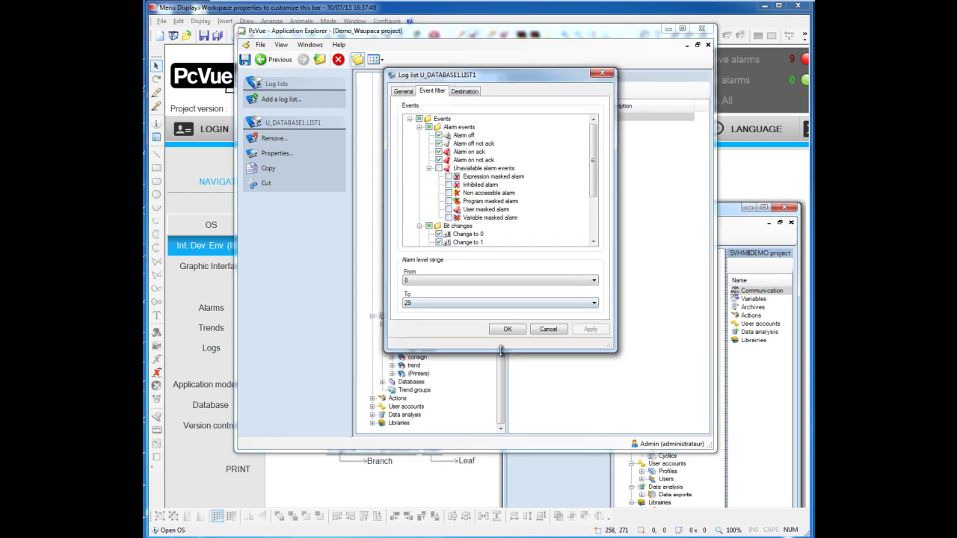
pyautogui.moveTo(503, 350); pyautogui.dragTo(477, 473)
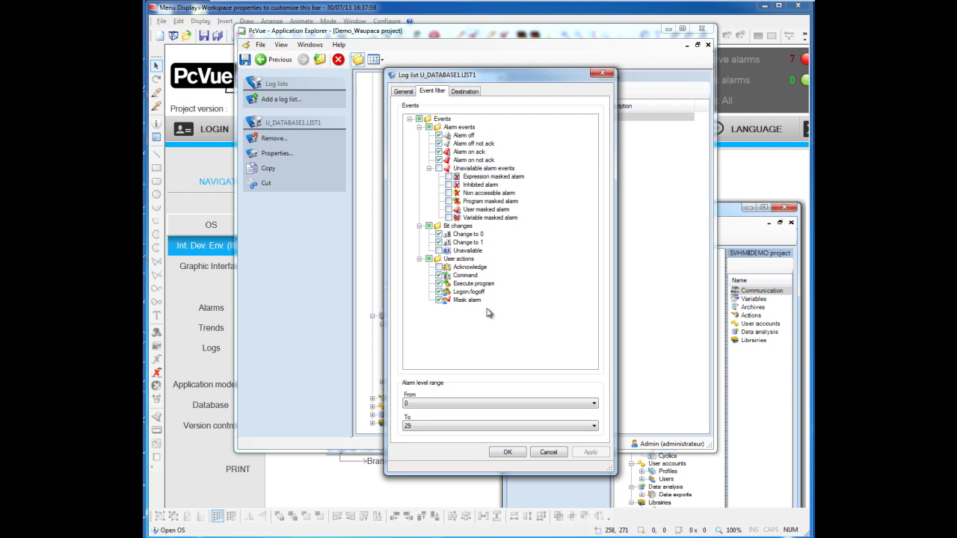
pyautogui.click(554, 454)
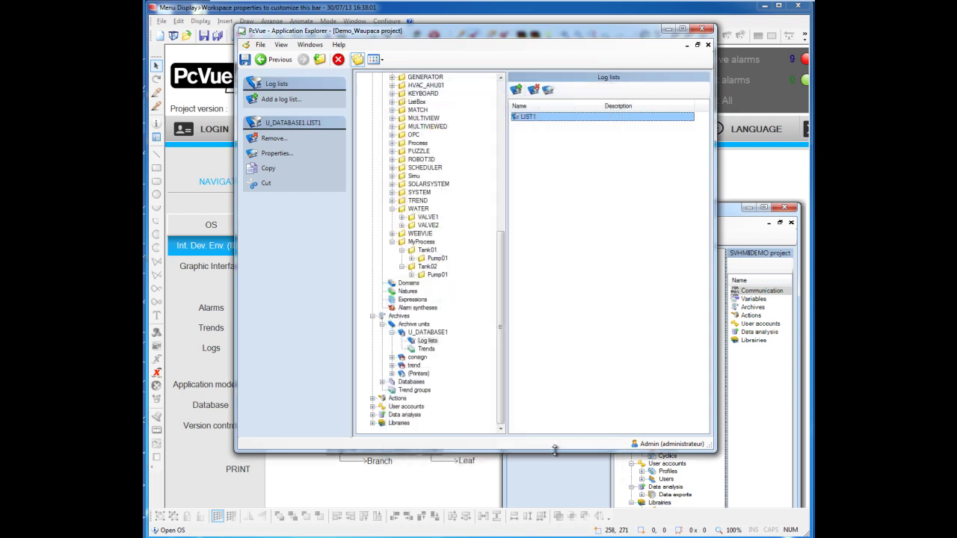
pyautogui.click(426, 349)
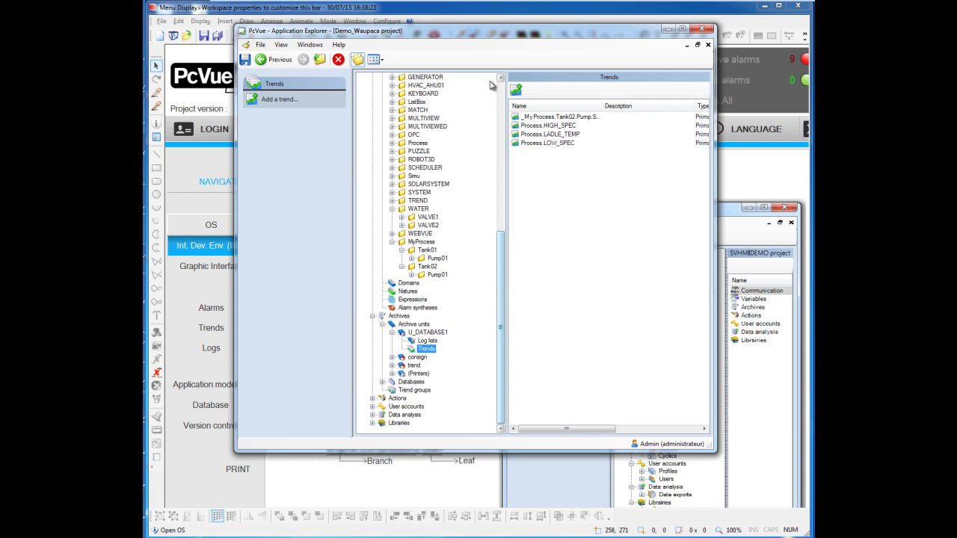
pyautogui.moveTo(502, 36); pyautogui.dragTo(504, 26)
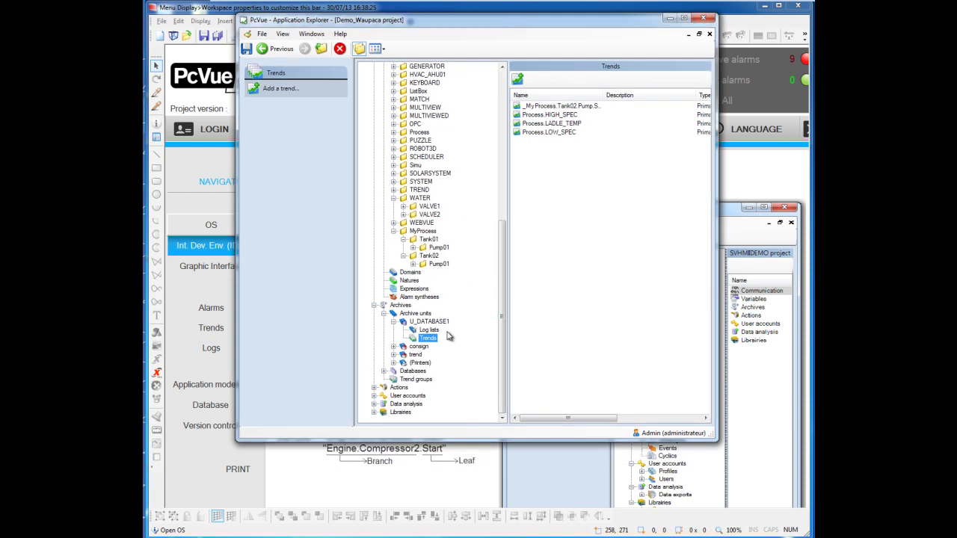
pyautogui.click(384, 371)
pyautogui.click(394, 379)
pyautogui.scroll(-2, 497, 356)
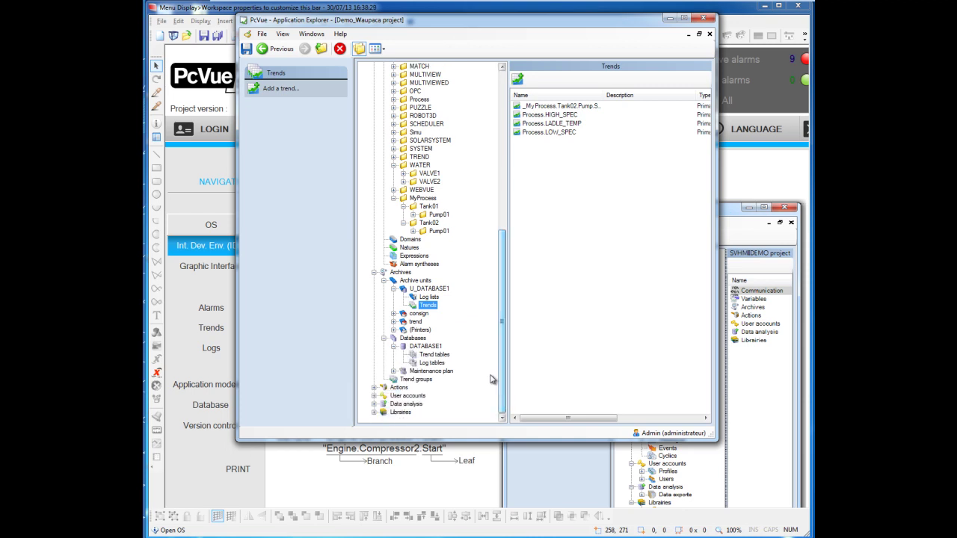
pyautogui.click(428, 347)
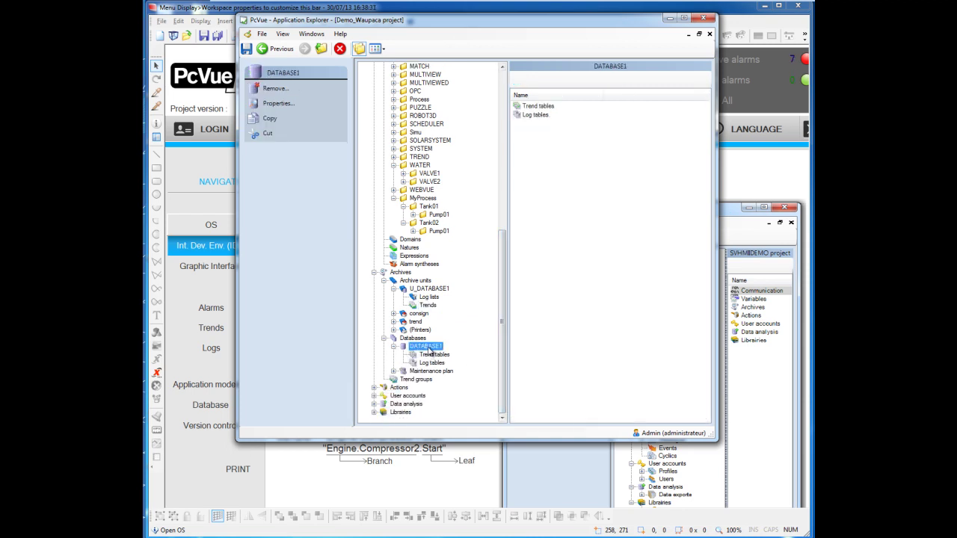
pyautogui.rightClick(431, 349)
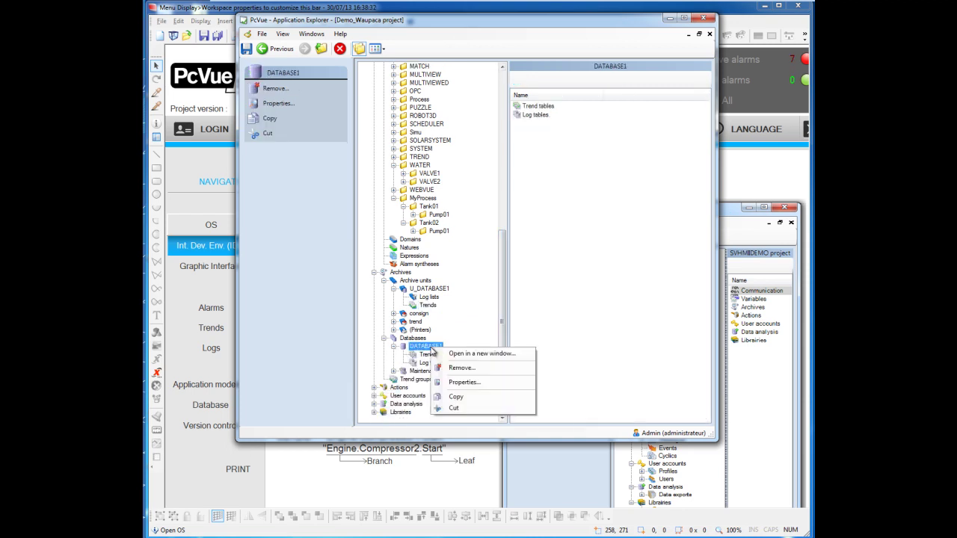
pyautogui.click(417, 341)
pyautogui.rightClick(418, 349)
pyautogui.click(447, 380)
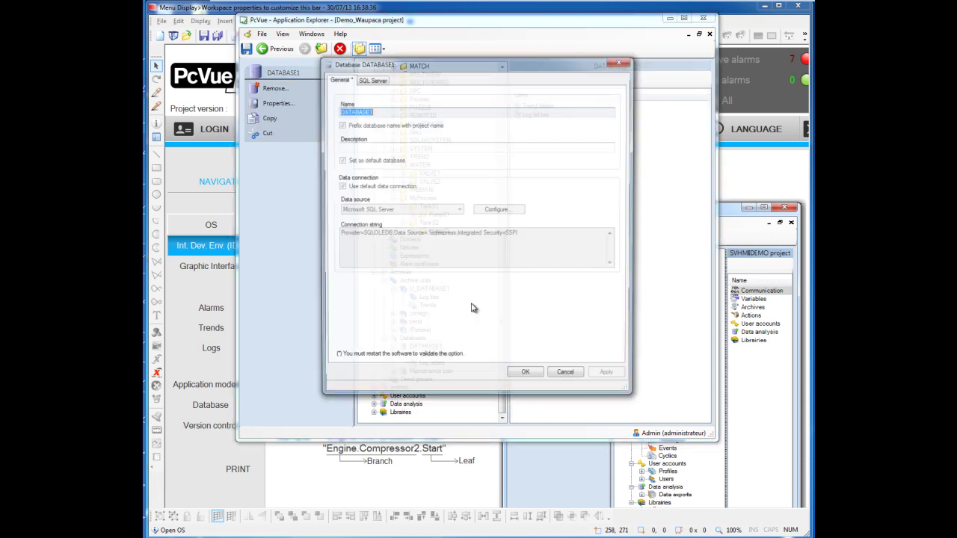
pyautogui.click(373, 79)
pyautogui.click(346, 77)
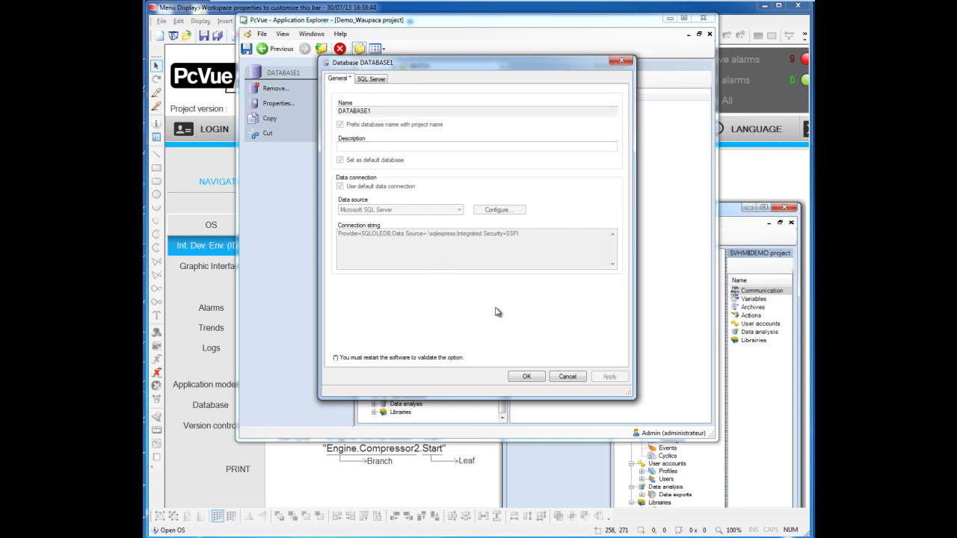
pyautogui.click(568, 379)
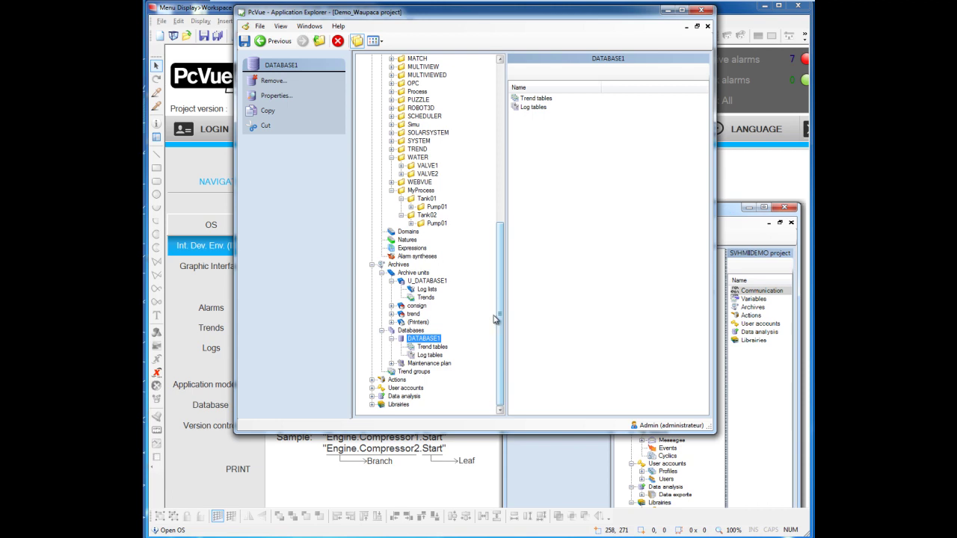
# Add a maintenance plan named Plan01 to DATABASE1
pyautogui.click(412, 364)
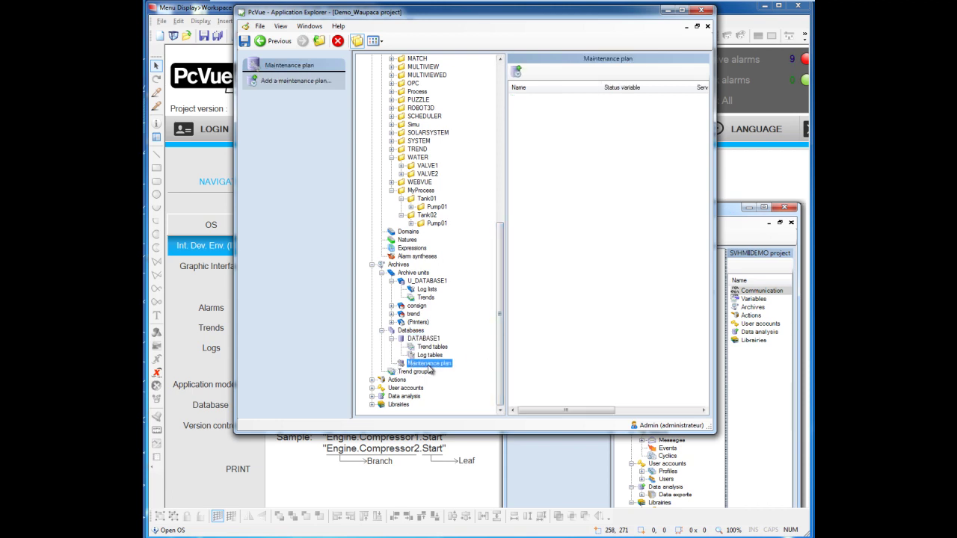
pyautogui.rightClick(430, 368)
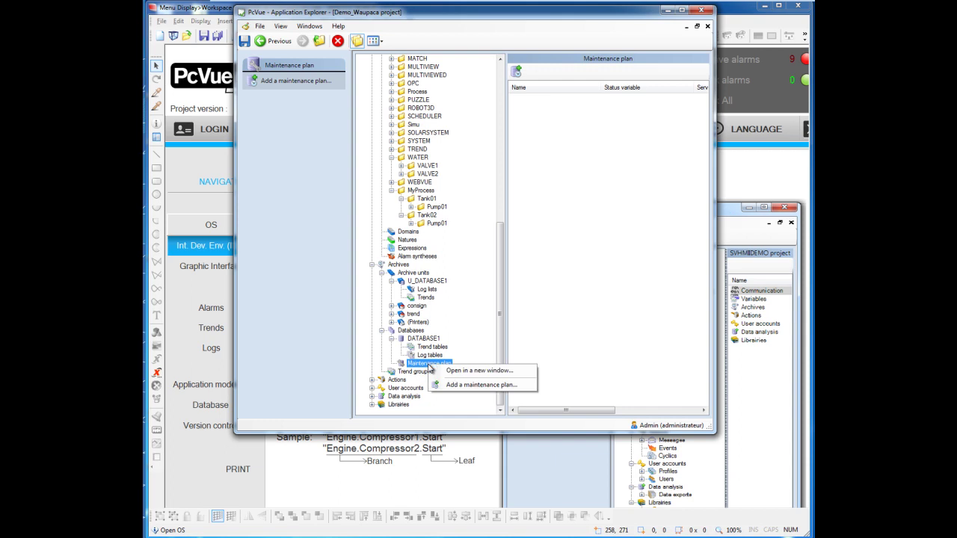
pyautogui.click(458, 385)
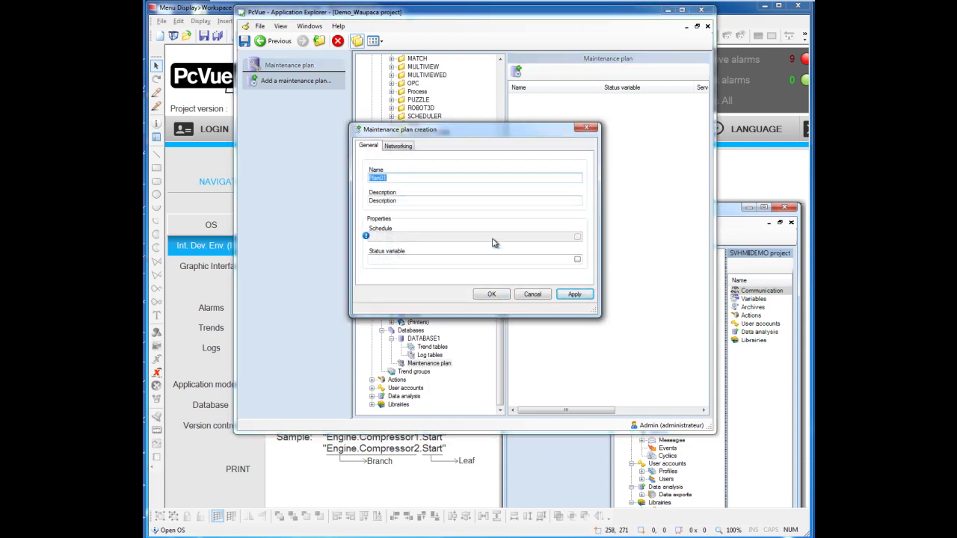
pyautogui.click(491, 294)
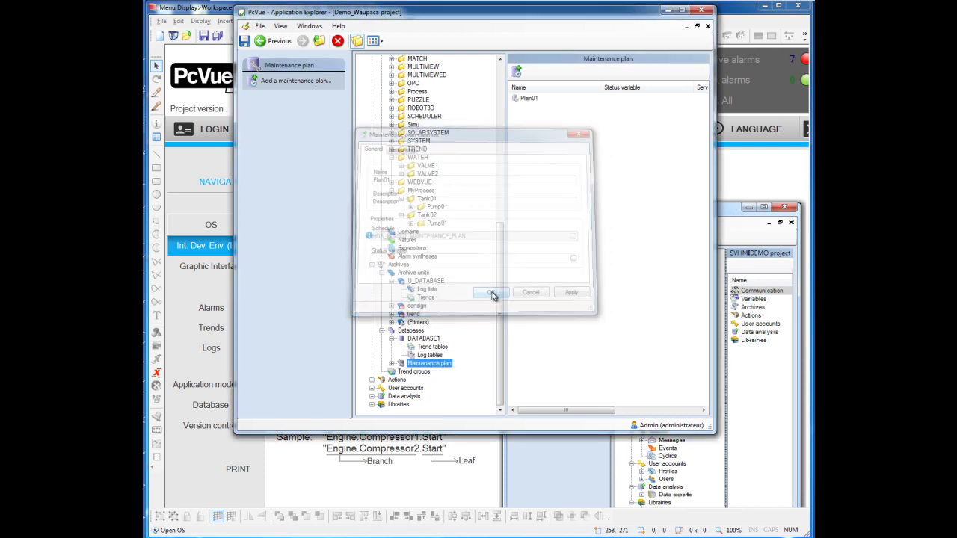
# Add maintenance task Task01 to Plan01, keeping Purge as its type
pyautogui.doubleClick(402, 364)
pyautogui.click(423, 372)
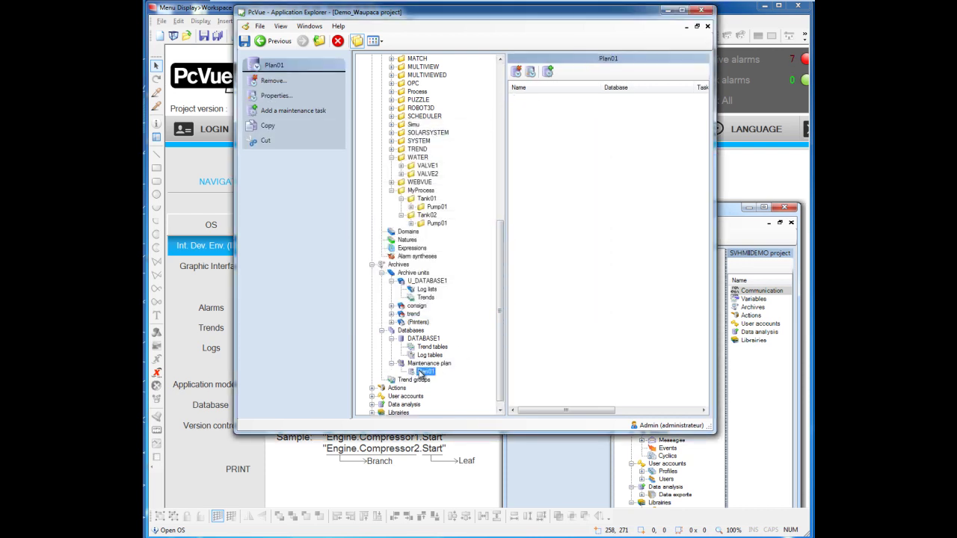
pyautogui.rightClick(421, 374)
pyautogui.click(446, 421)
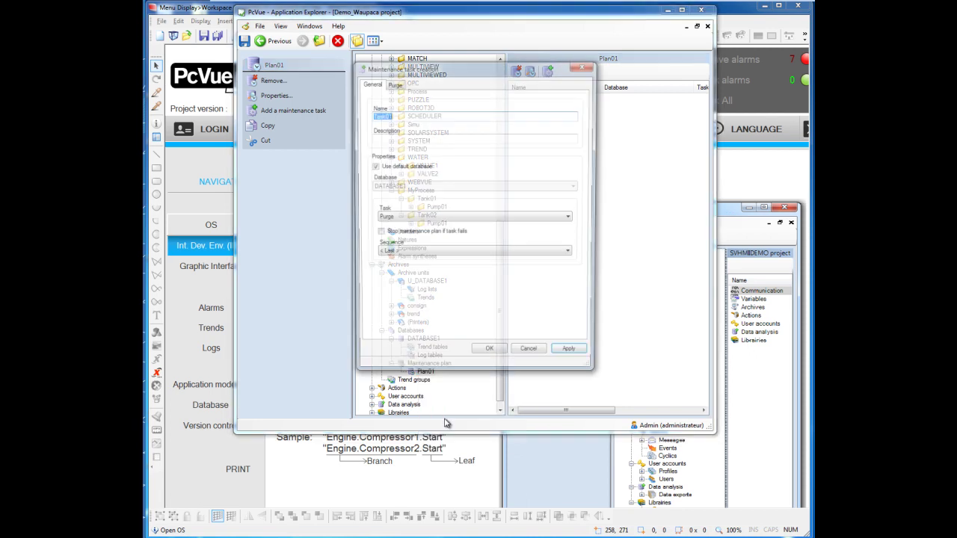
pyautogui.click(459, 218)
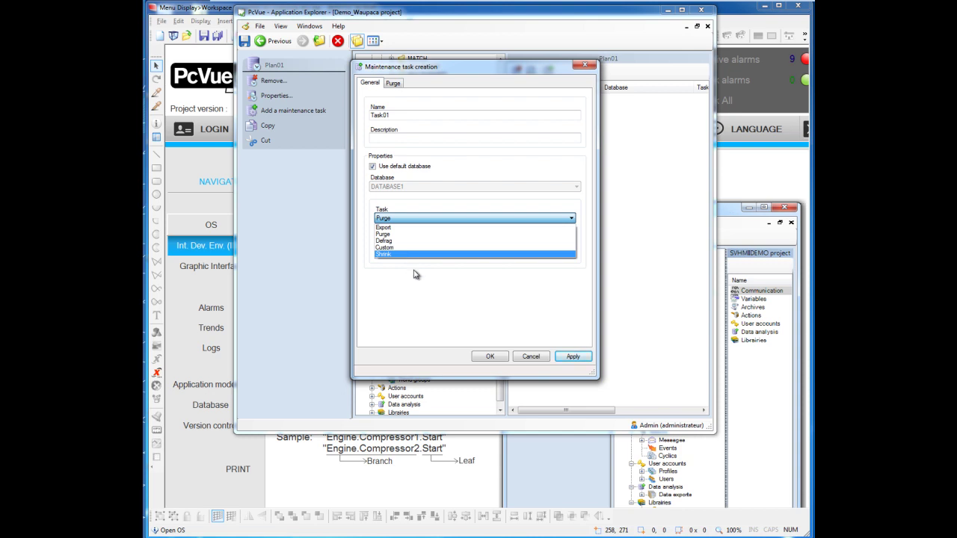
pyautogui.click(494, 359)
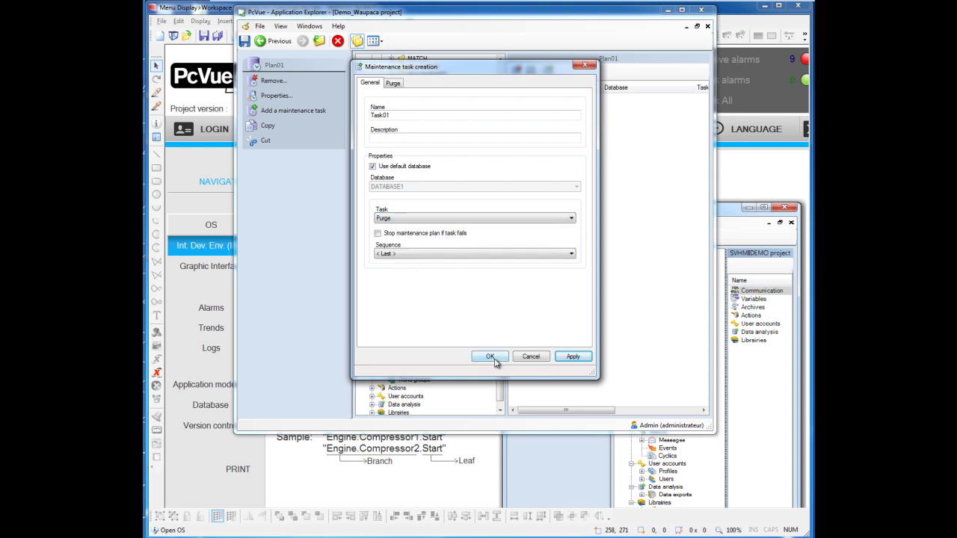
pyautogui.click(490, 357)
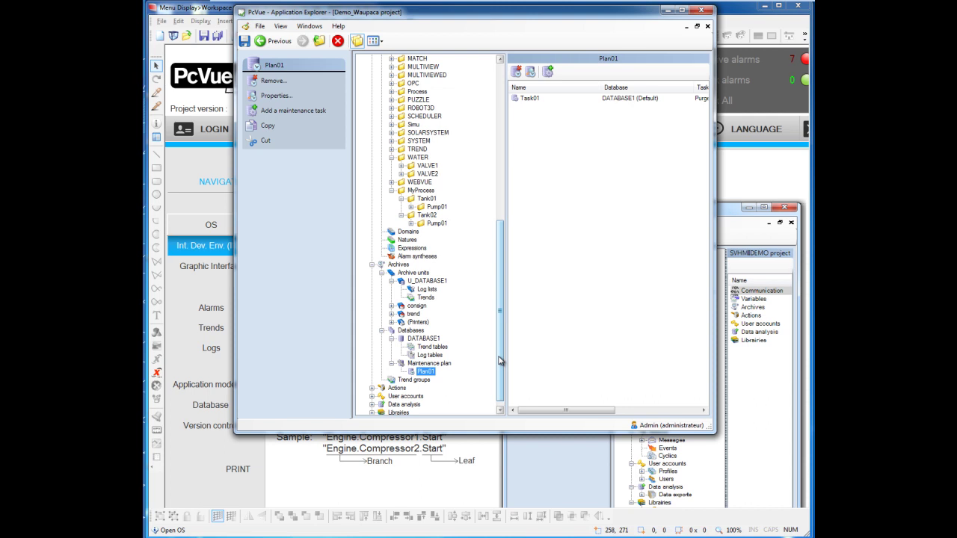
pyautogui.scroll(-1, 500, 361)
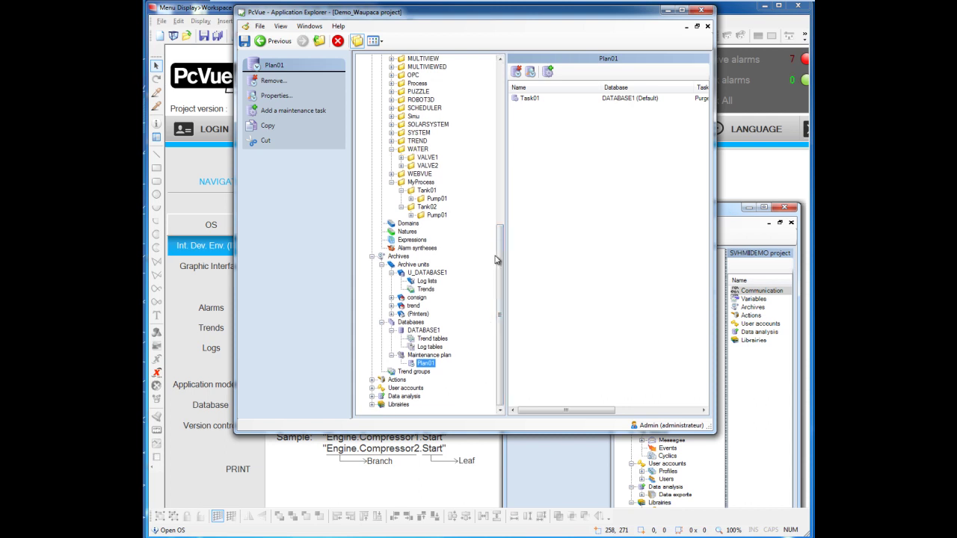
# Collapse Archives, expand Actions, and view its Events and Cyclics lists
pyautogui.click(371, 257)
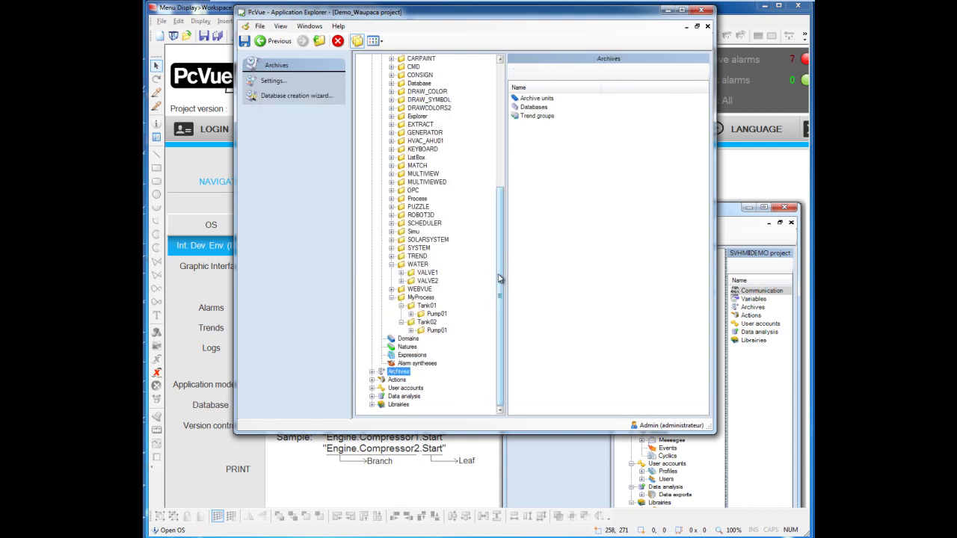
pyautogui.click(372, 380)
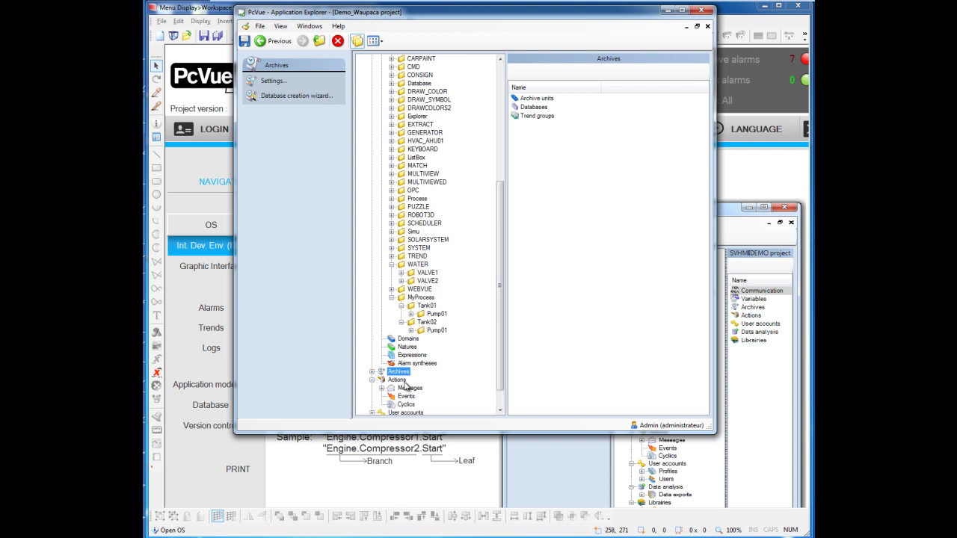
pyautogui.scroll(-1, 500, 383)
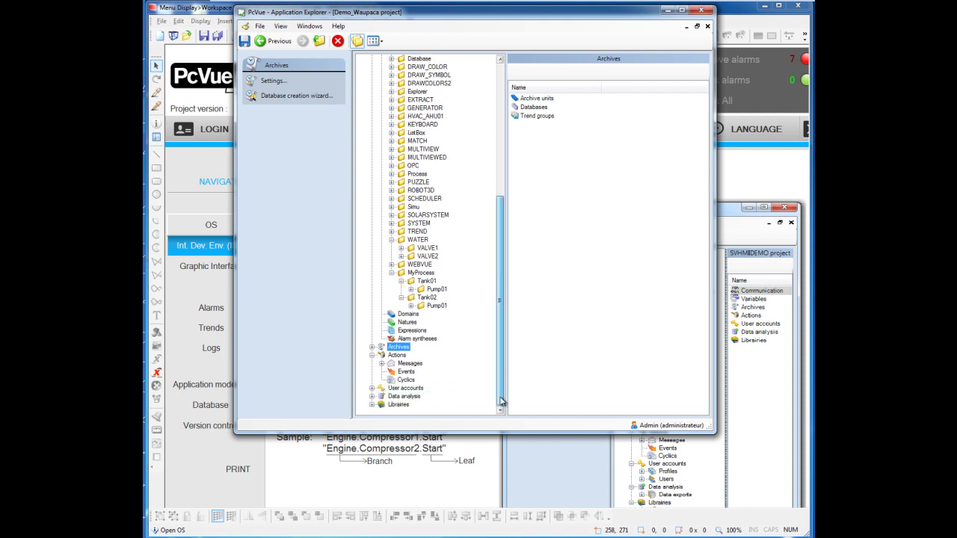
pyautogui.click(406, 372)
pyautogui.click(406, 380)
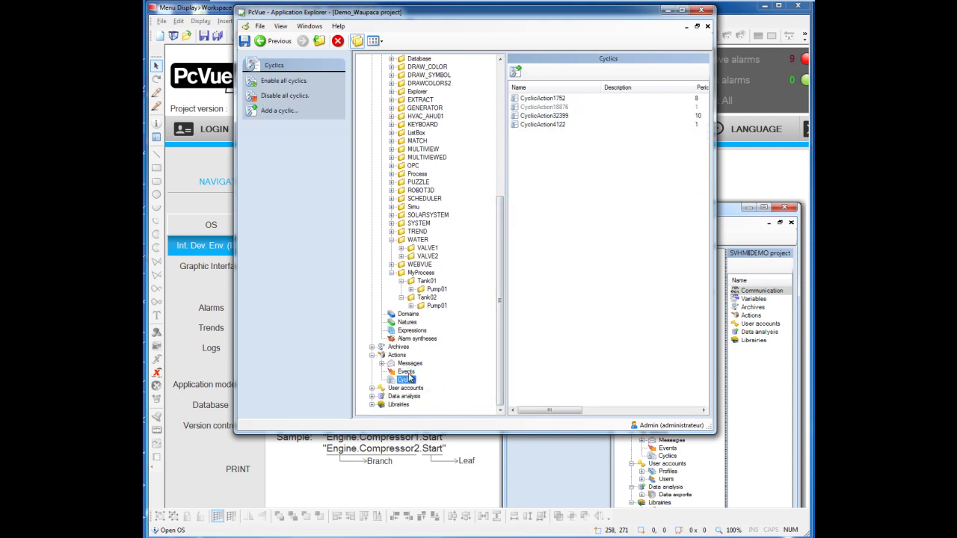
pyautogui.click(406, 372)
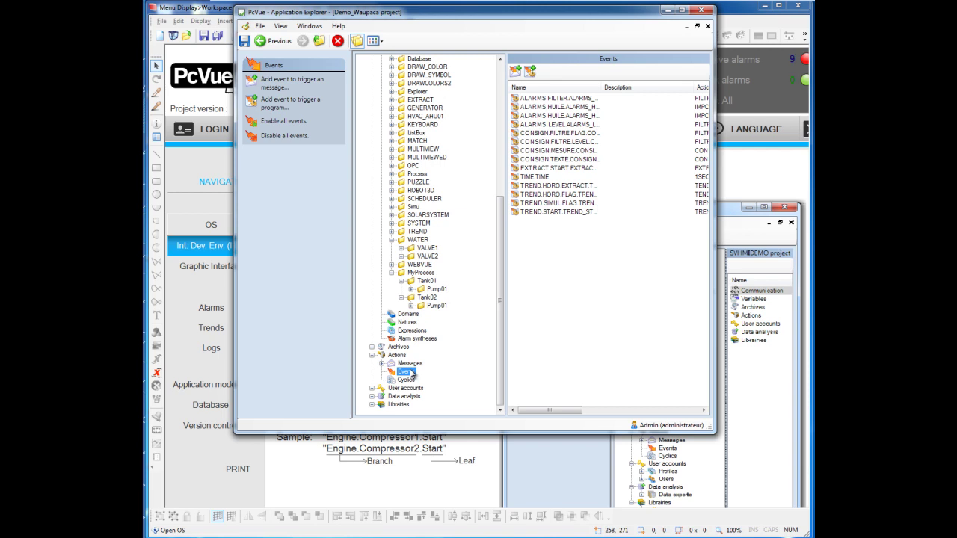
pyautogui.click(406, 380)
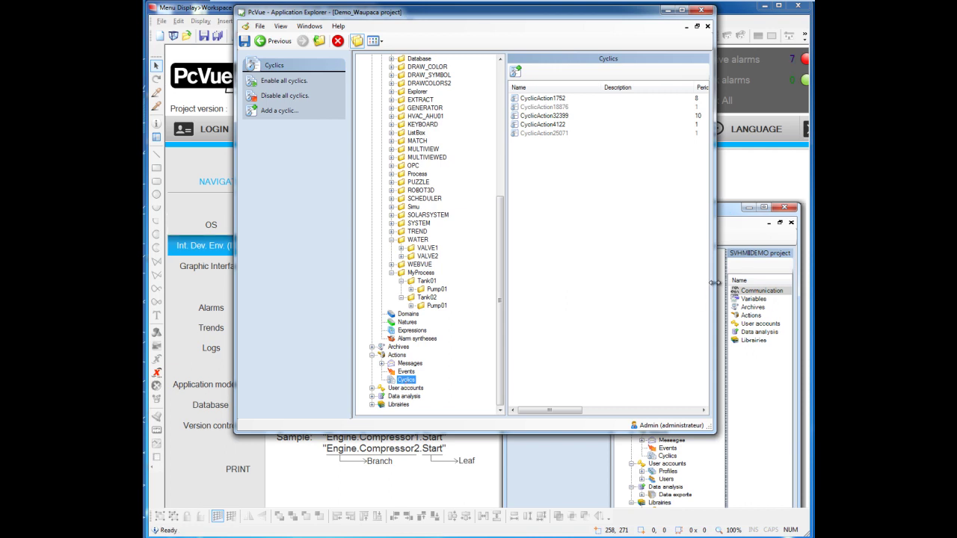
# Widen the explorer, show the Messages profiles and templates, and expand User accounts
pyautogui.moveTo(716, 282); pyautogui.dragTo(814, 283)
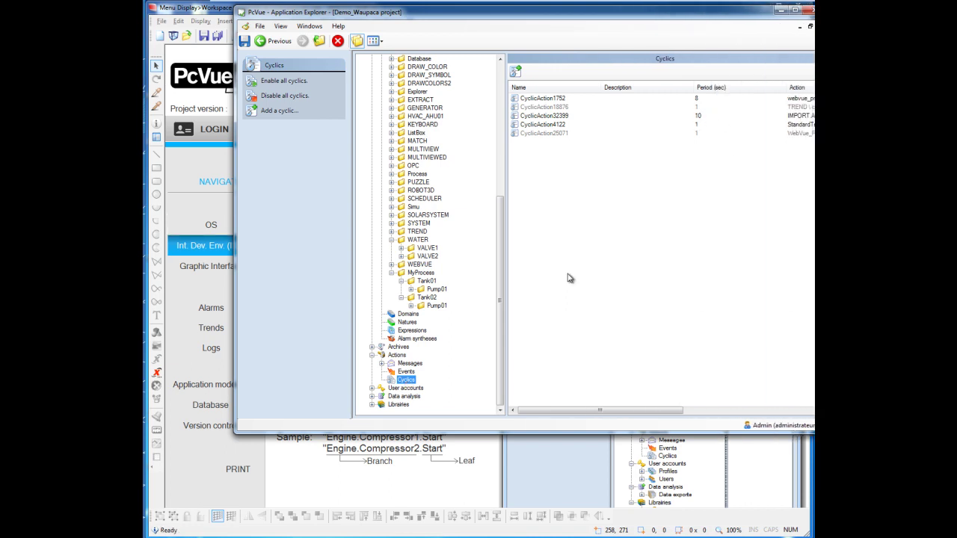
pyautogui.click(412, 364)
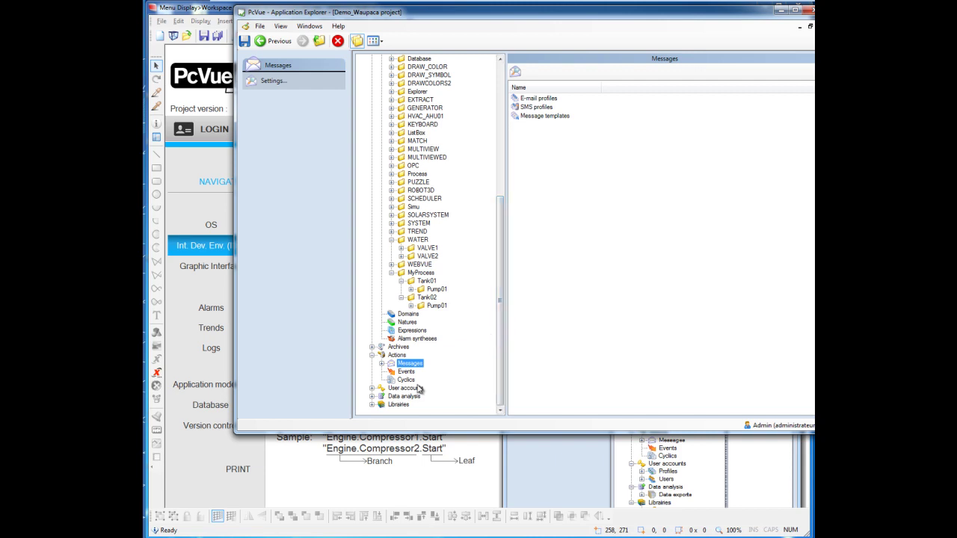
pyautogui.click(372, 388)
pyautogui.moveTo(498, 356); pyautogui.dragTo(503, 380)
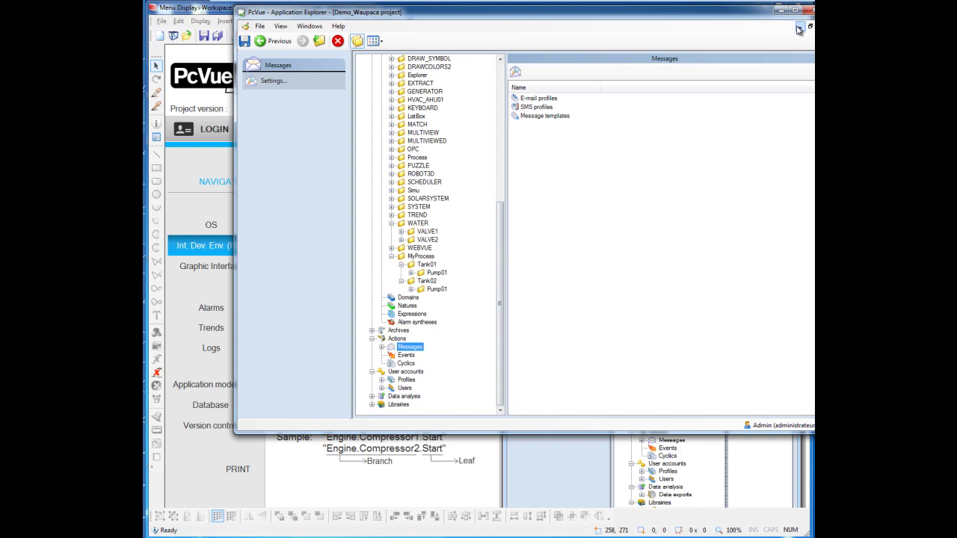
# Scroll the tree to the top and close the Application Explorer window
pyautogui.scroll(10, 505, 235)
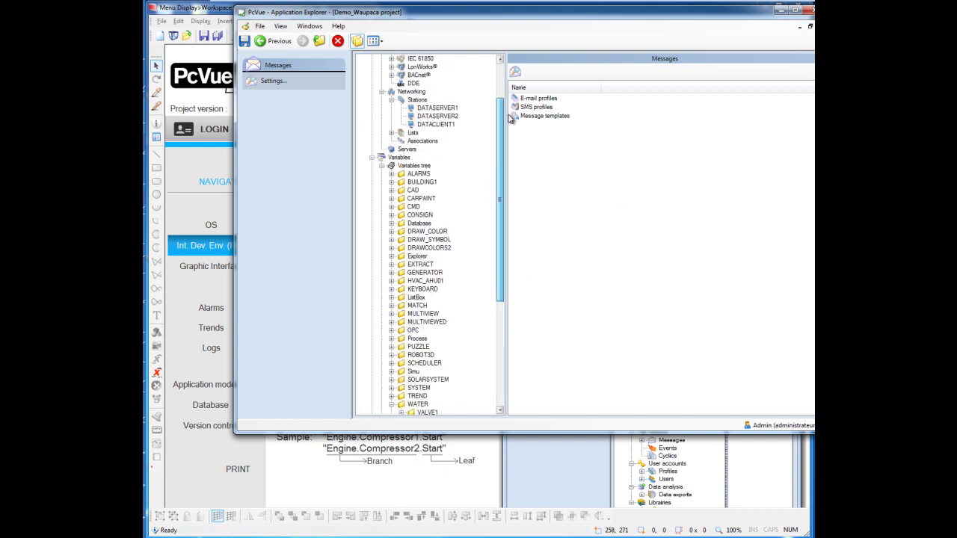
pyautogui.click(810, 12)
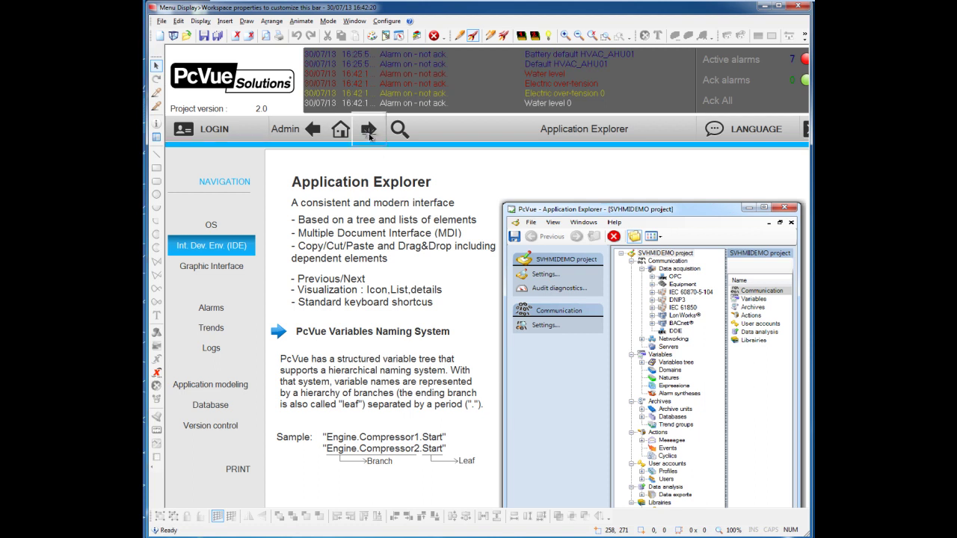
# Advance the presentation to the Audit and diagnostic tools page
pyautogui.click(368, 128)
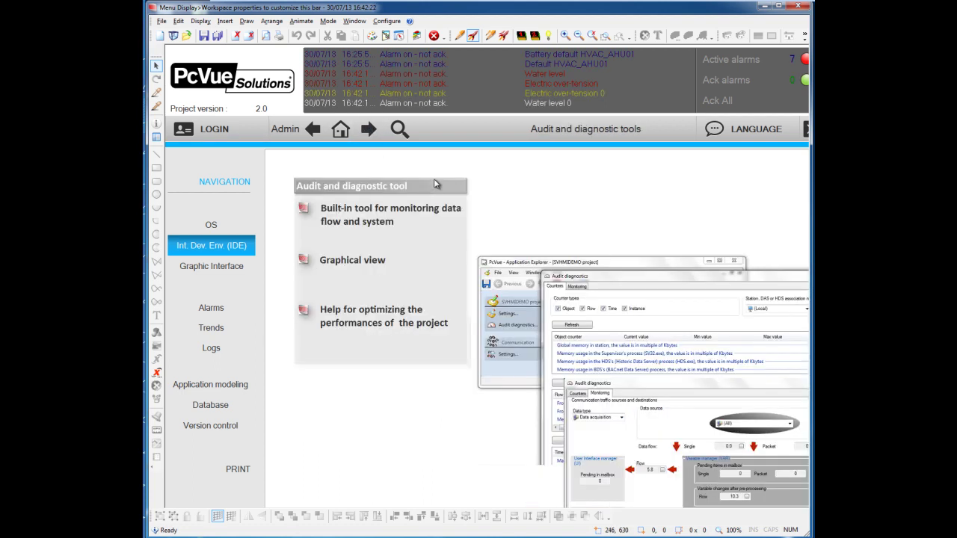